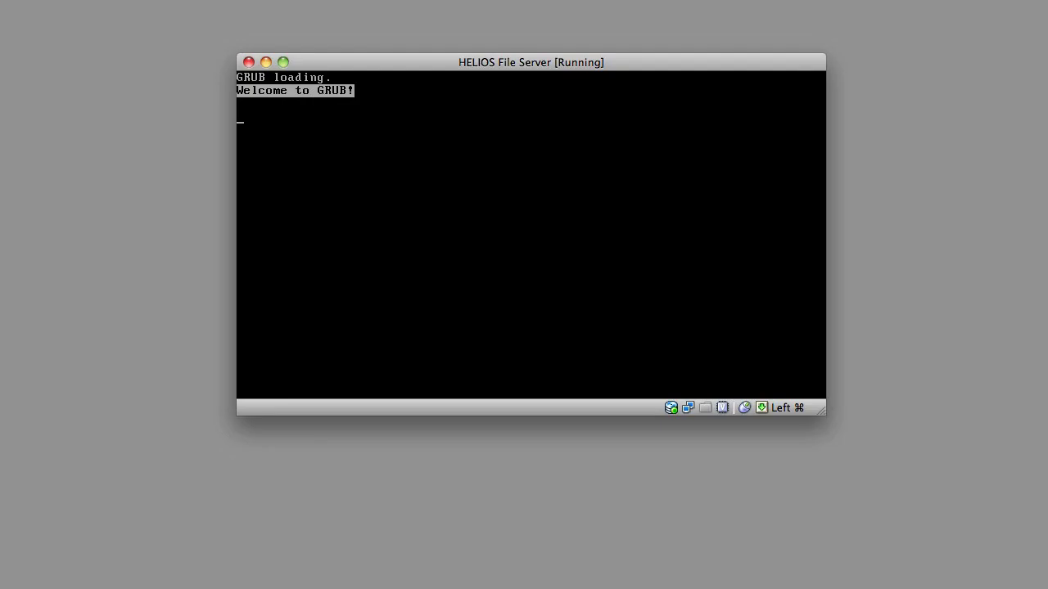
Step: Boot the HELIOS File Server appliance and log in as root with the default password
key(Return)
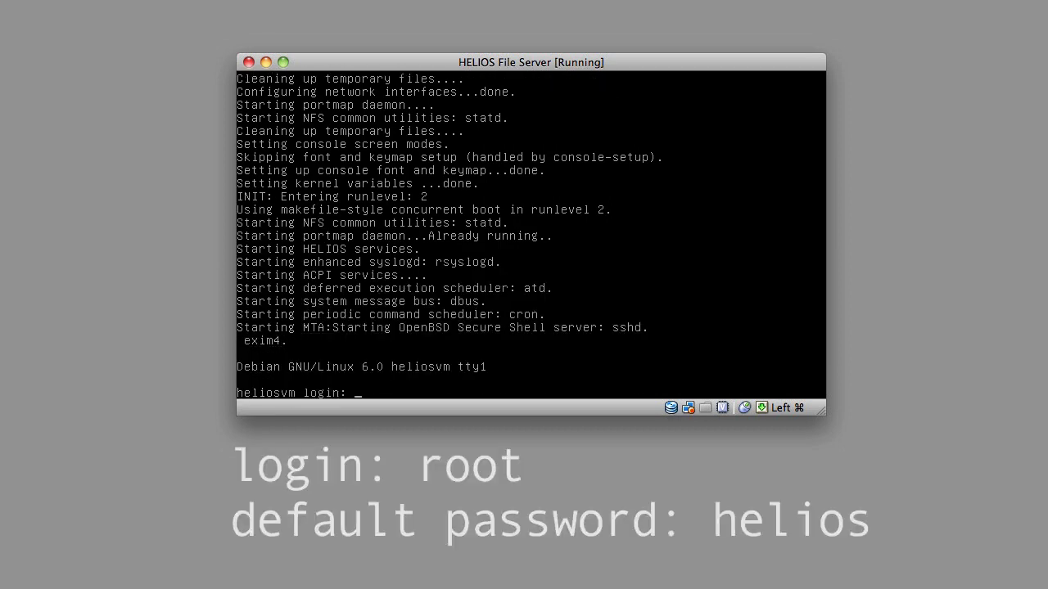
text(root)
key(Return)
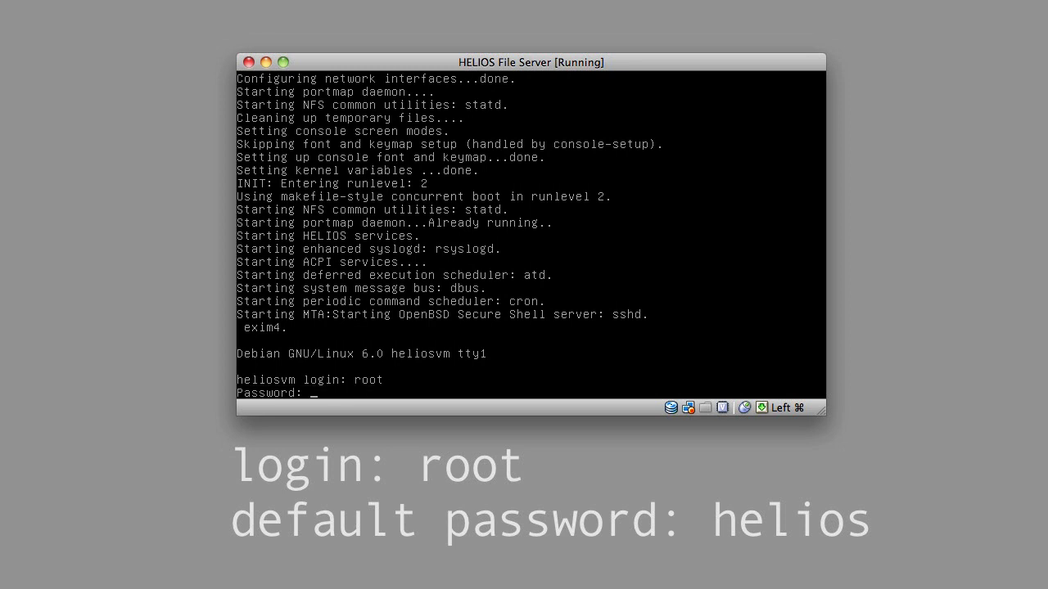
text(helios)
key(Return)
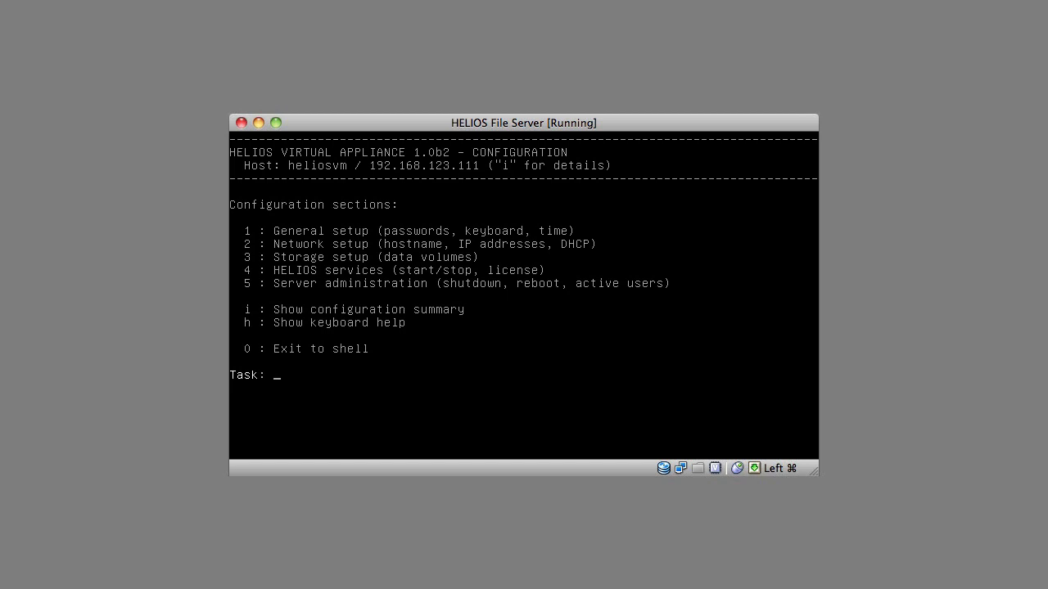
Step: View the appliance configuration summary, then return to the main menu
text(i)
key(Return)
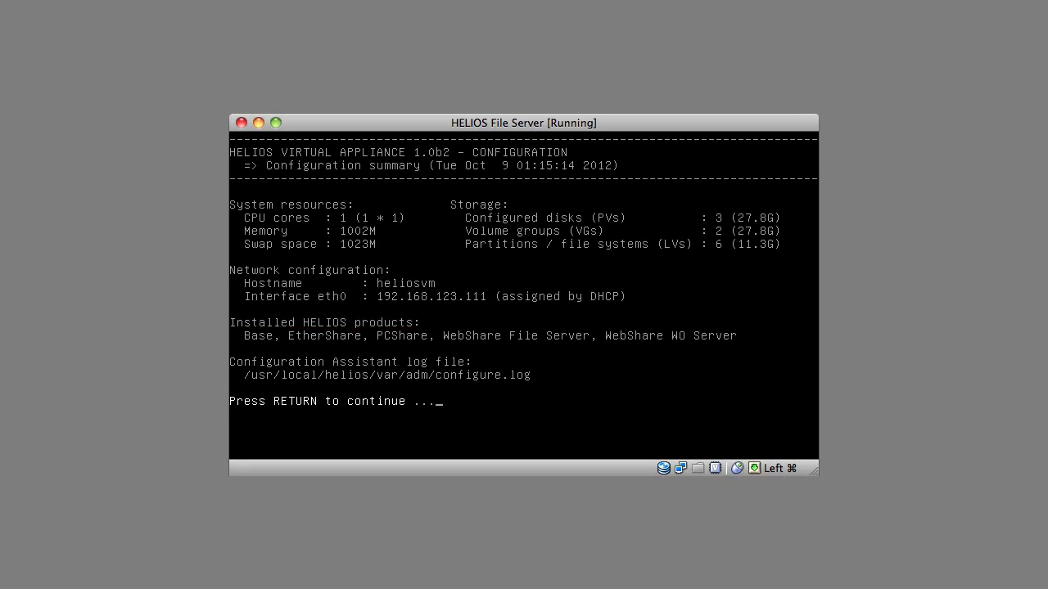
key(Return)
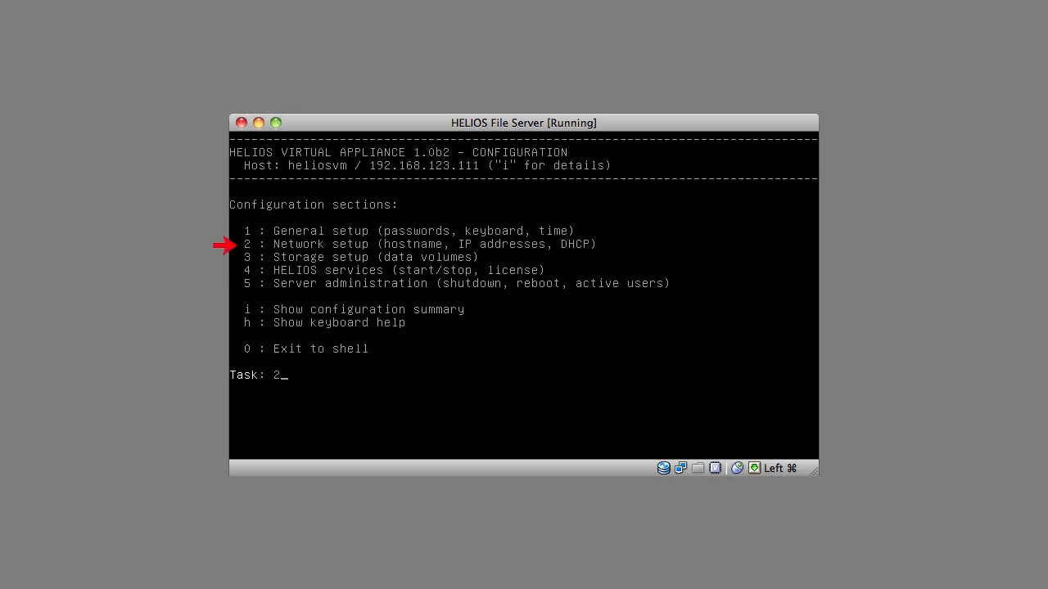
Step: Show the network summary, revealing eth0 at 192.168.123.111 assigned by DHCP
text(2)
key(Return)
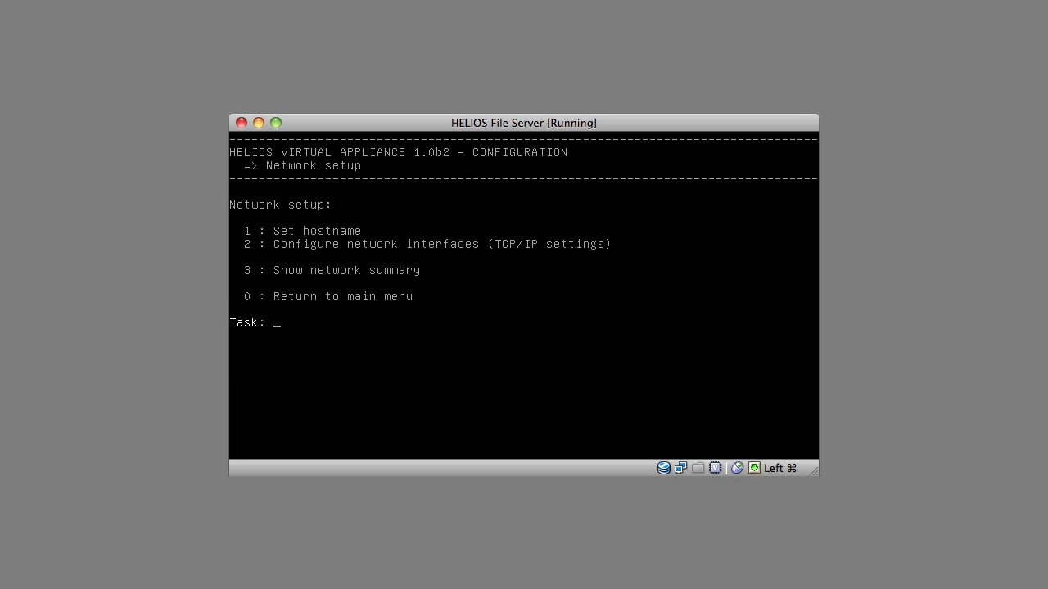
text(3)
key(Return)
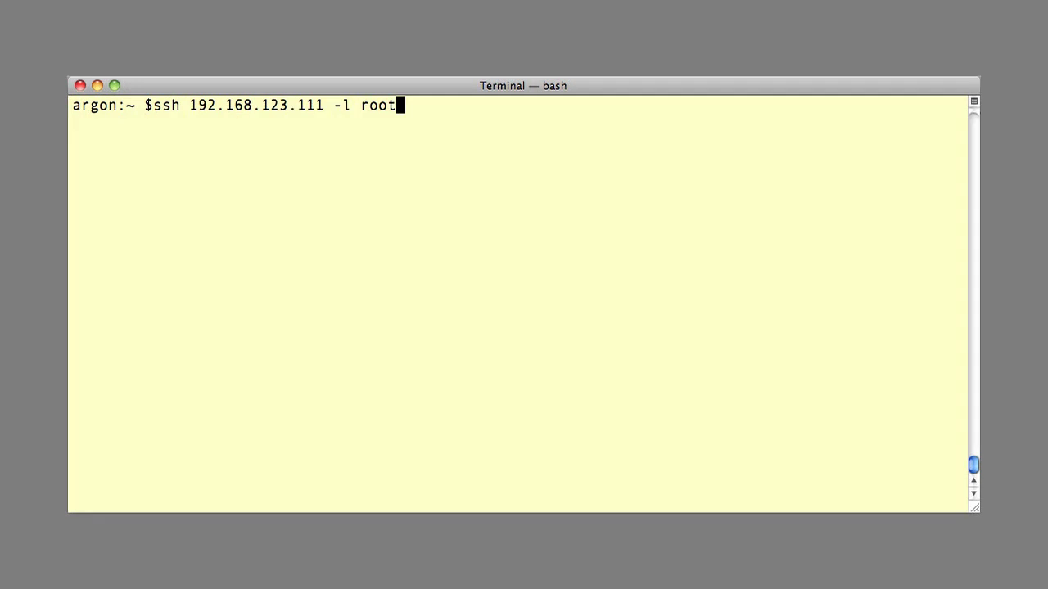
Step: Connect via ssh 192.168.123.111 as root and view the General setup time zone settings
key(Return)
key(Return)
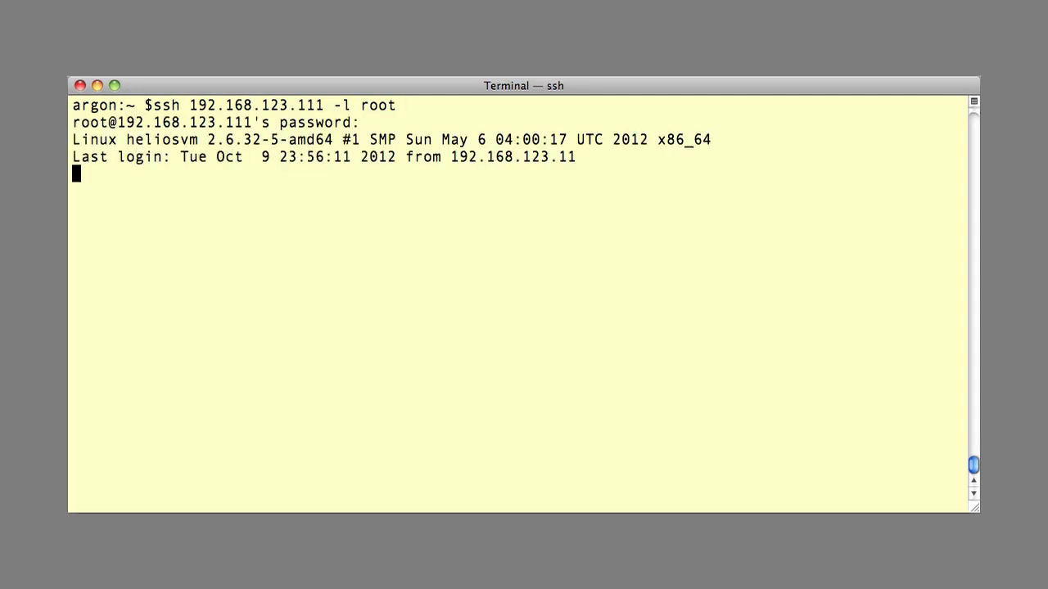
text(1)
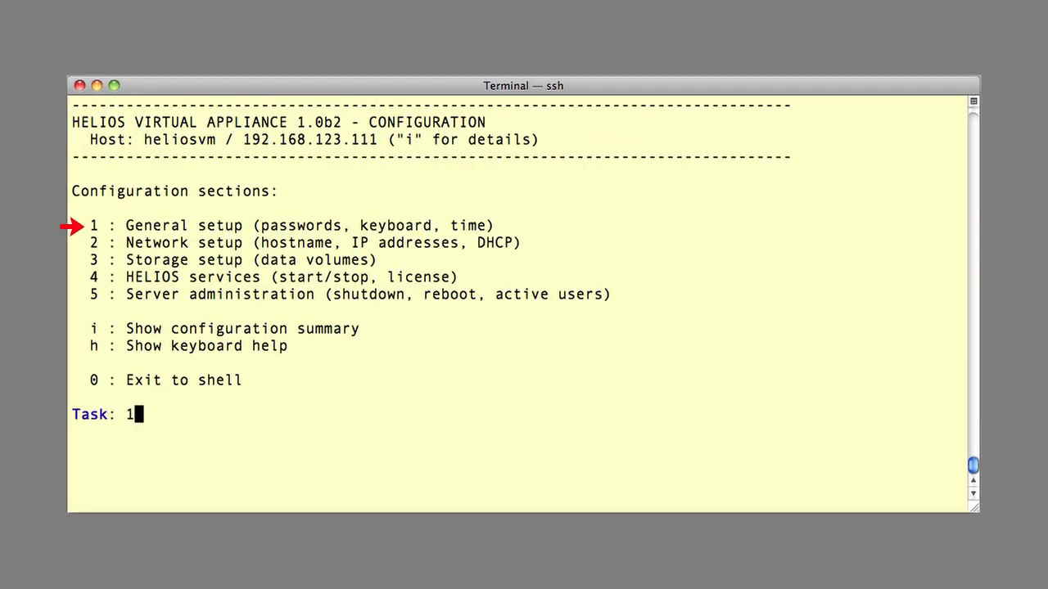
key(Return)
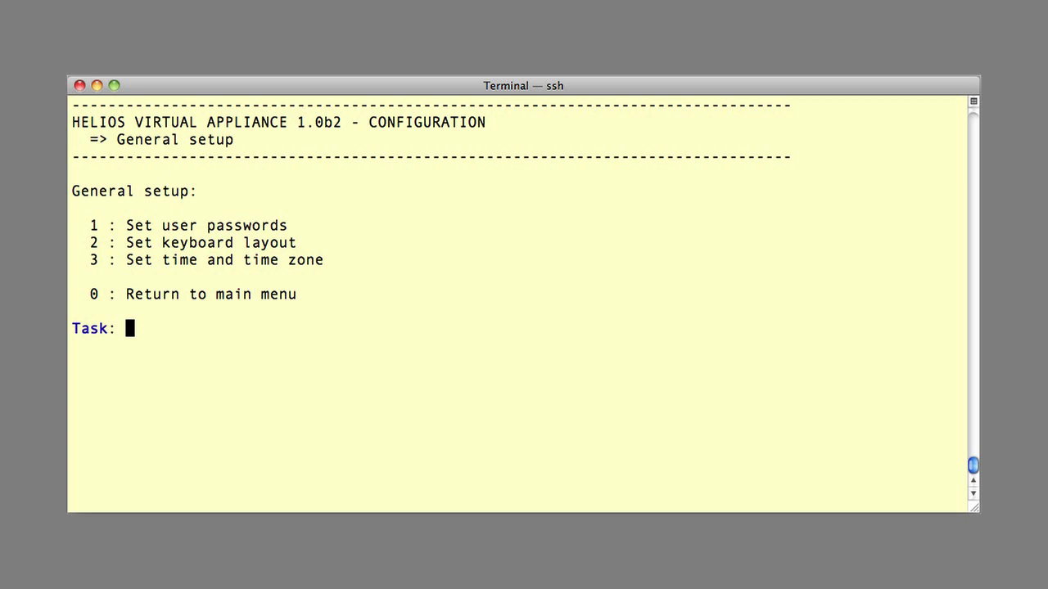
text(3)
key(Return)
text(0)
key(Return)
Step: Check the status of HELIOS services, then go back to the main menu
text(4)
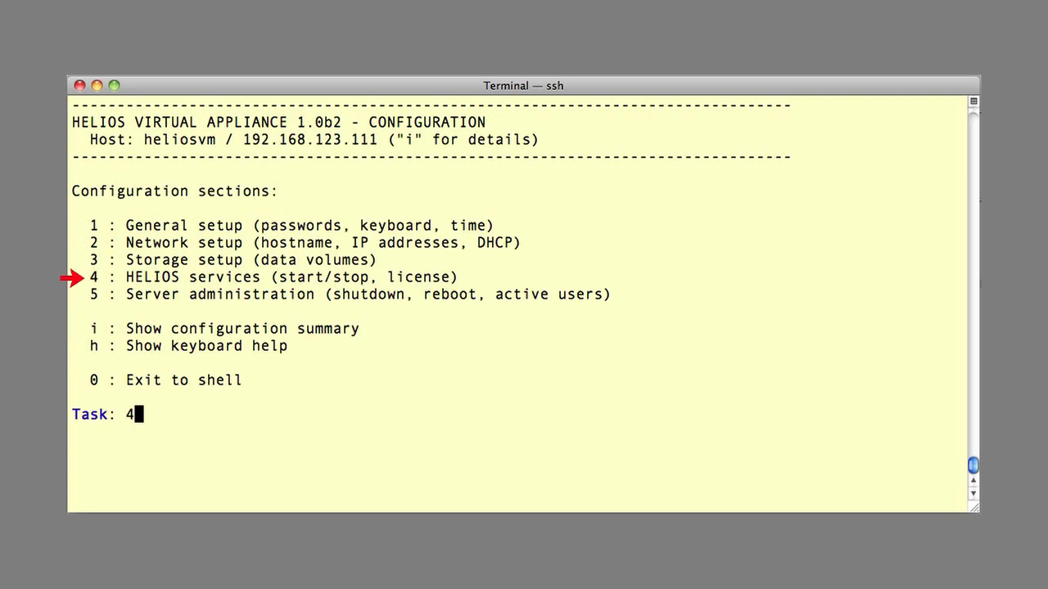
key(Return)
text(1)
key(Return)
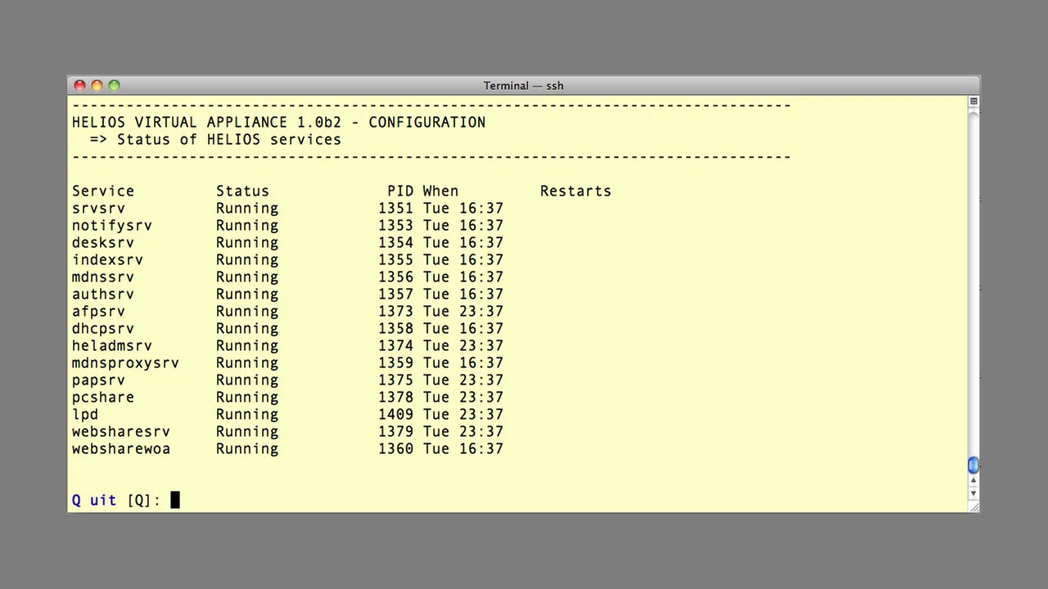
text(q)
key(Return)
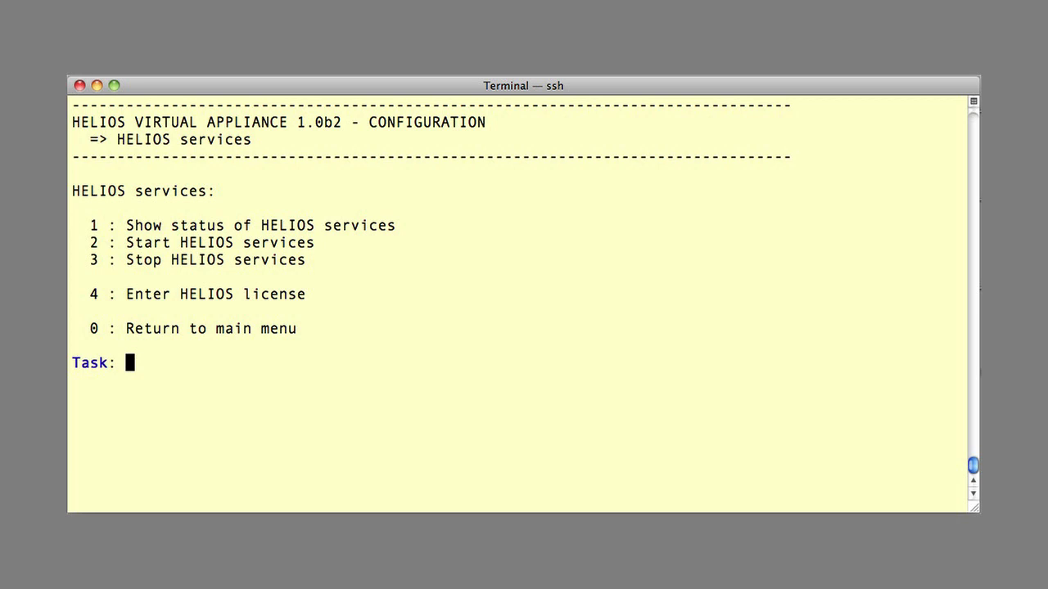
text(0)
key(Return)
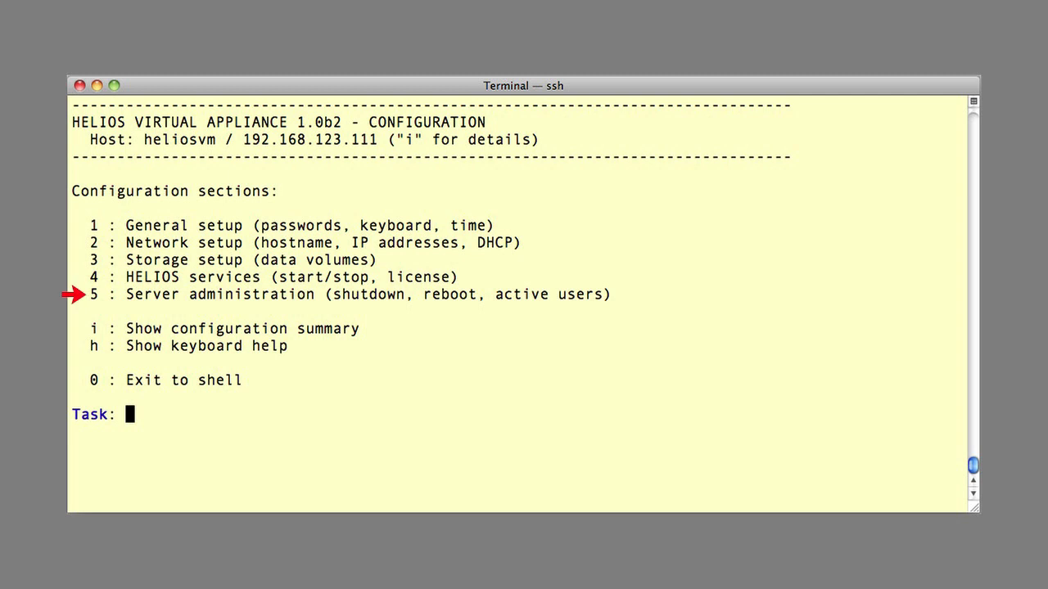
Step: Look at the Server administration section and return to the main menu
text(5)
key(Return)
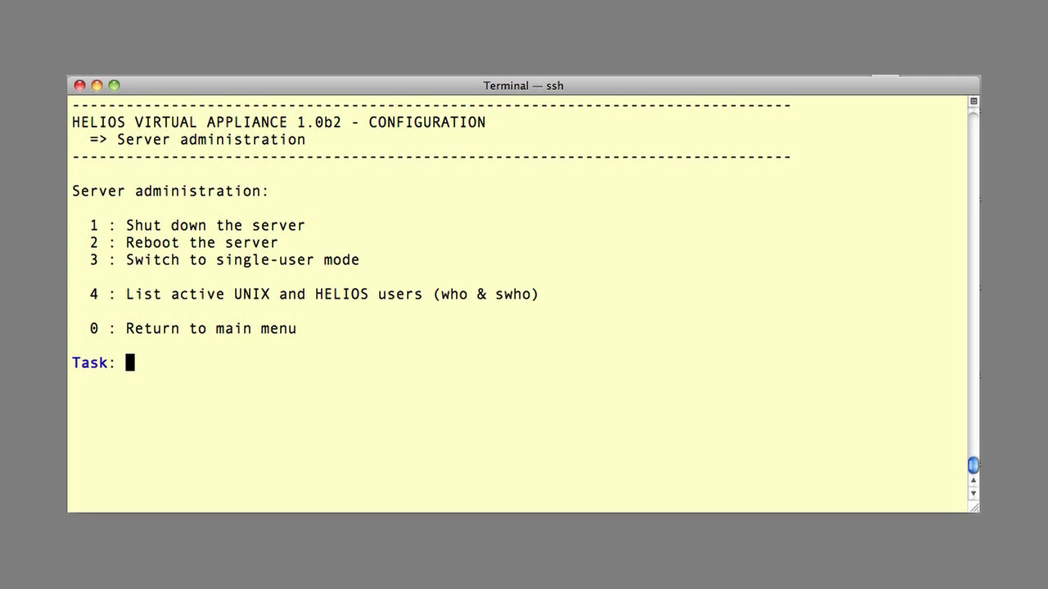
text(0)
key(Return)
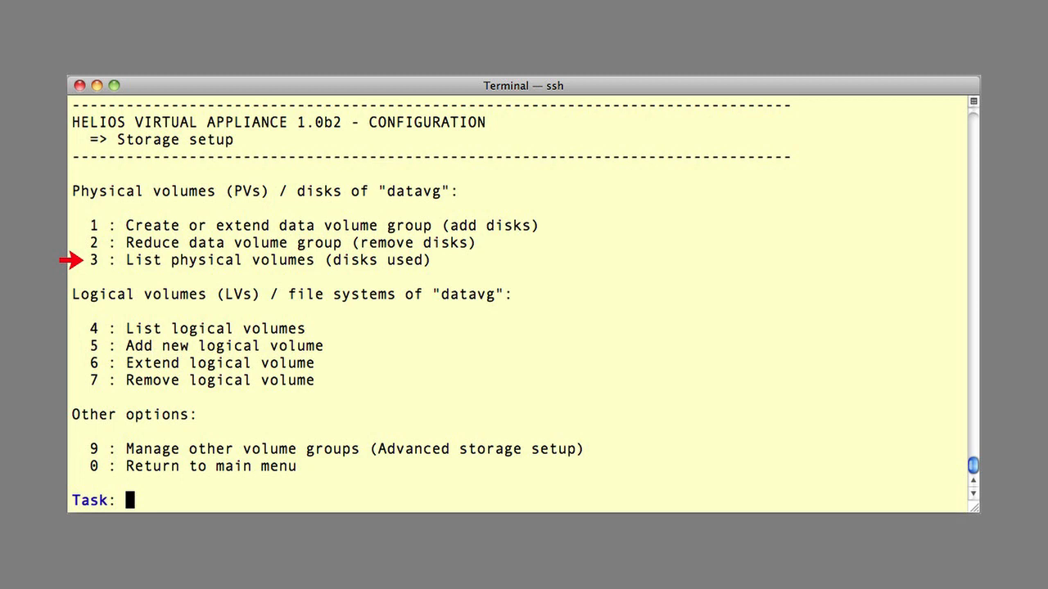
Step: List the physical volumes currently in datavg
text(3)
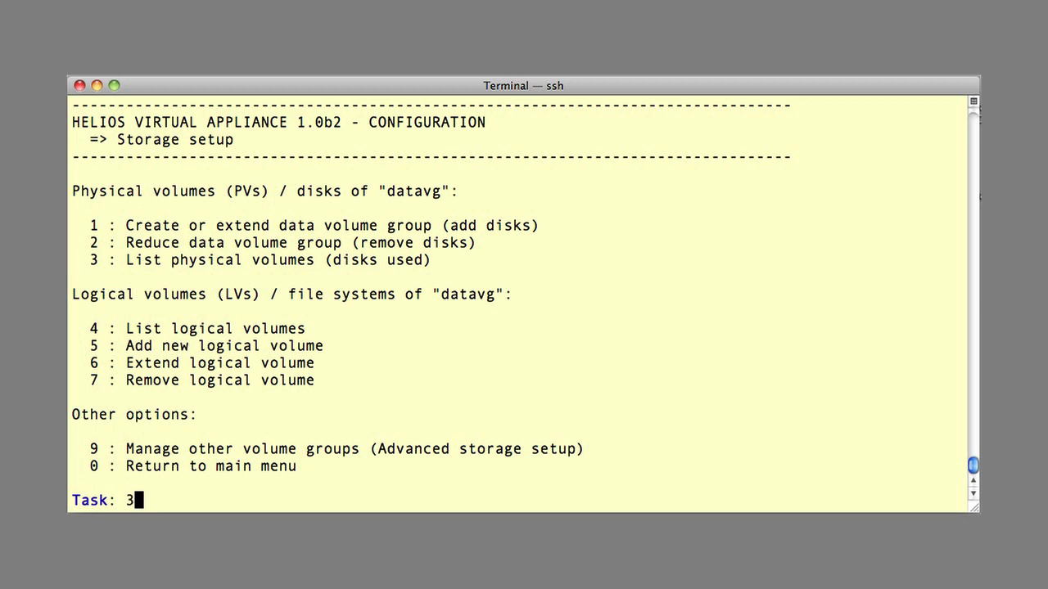
key(Return)
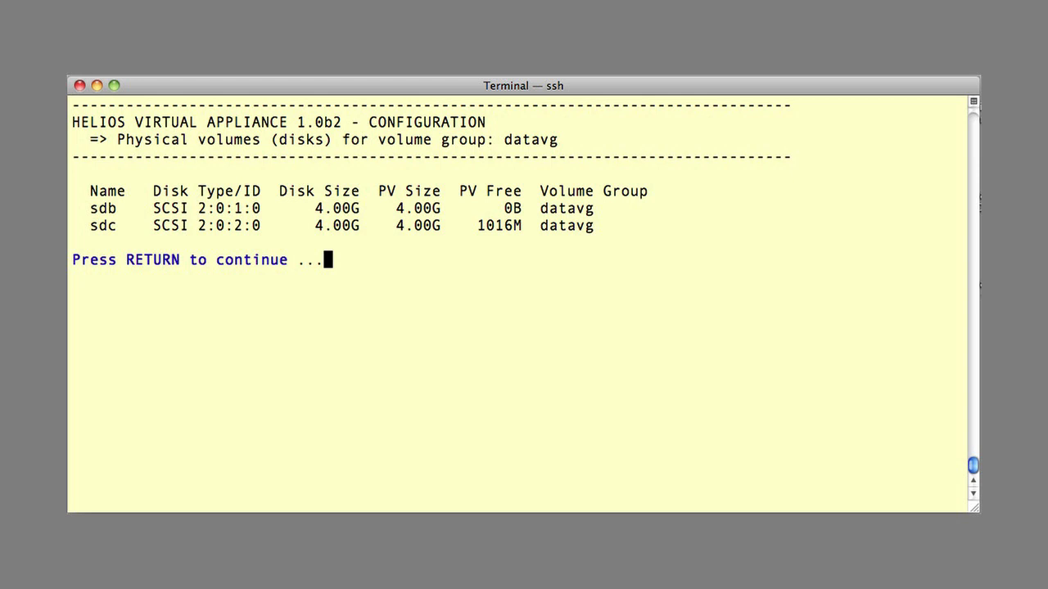
key(Return)
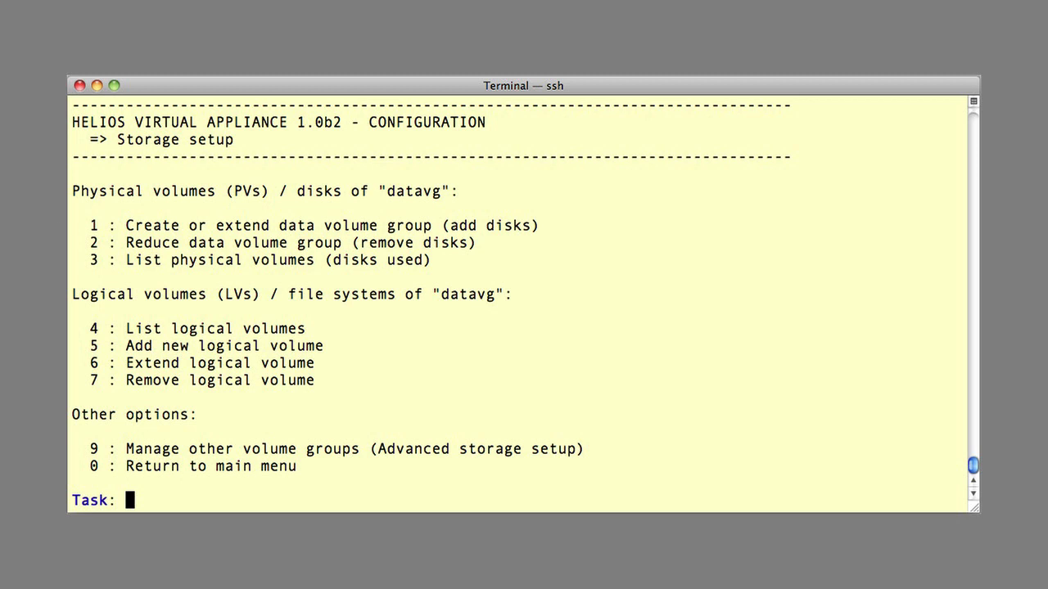
Step: Scan for new disks and add sdd and sde to datavg
text(1)
key(Return)
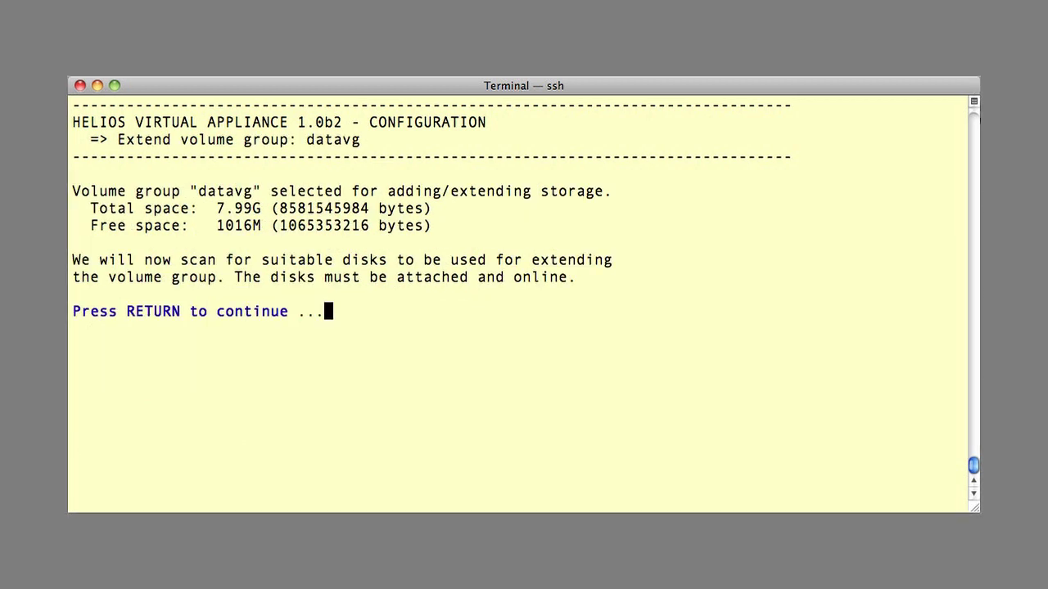
key(Return)
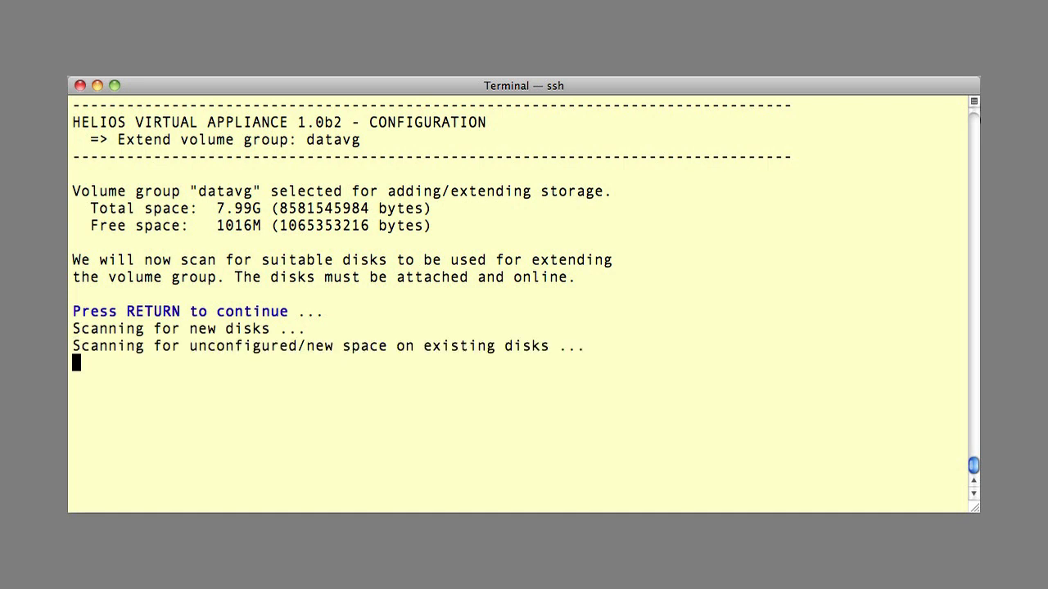
text(sdd s)
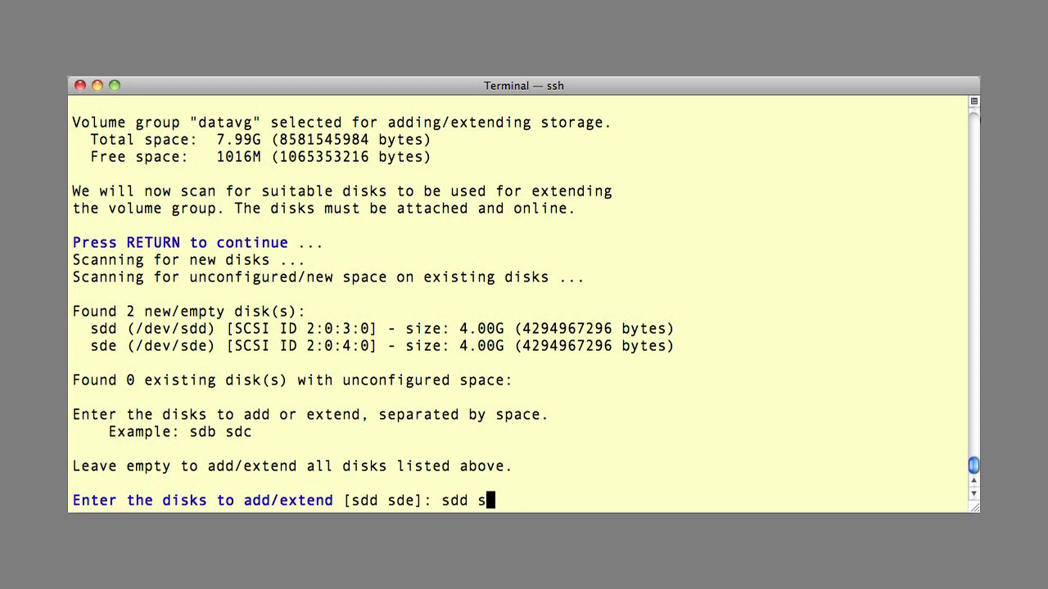
text(de)
key(Return)
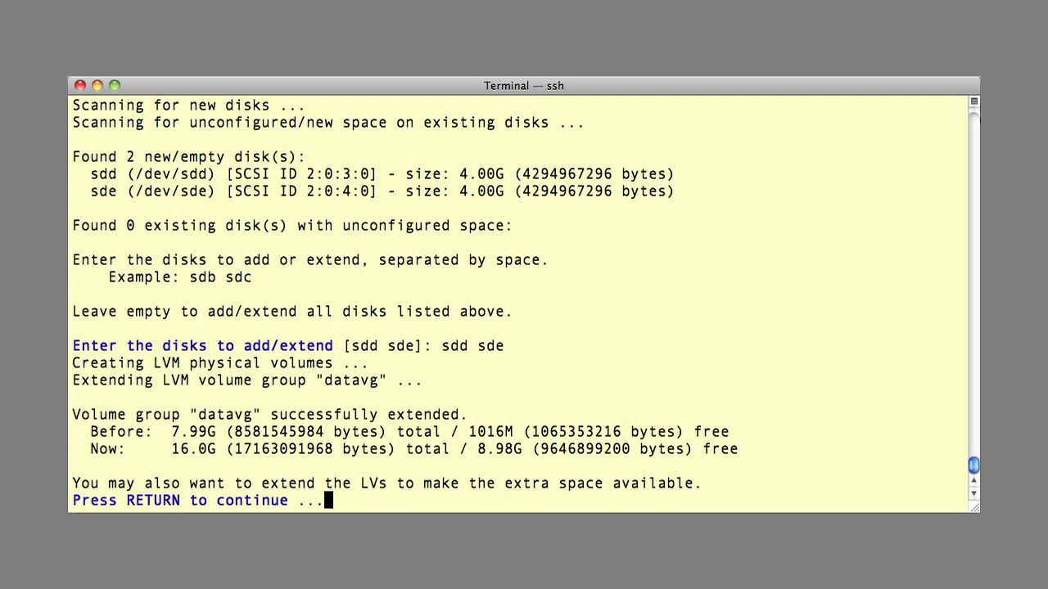
Step: Extend logical volume data1 by +1G, confirming with y
key(Return)
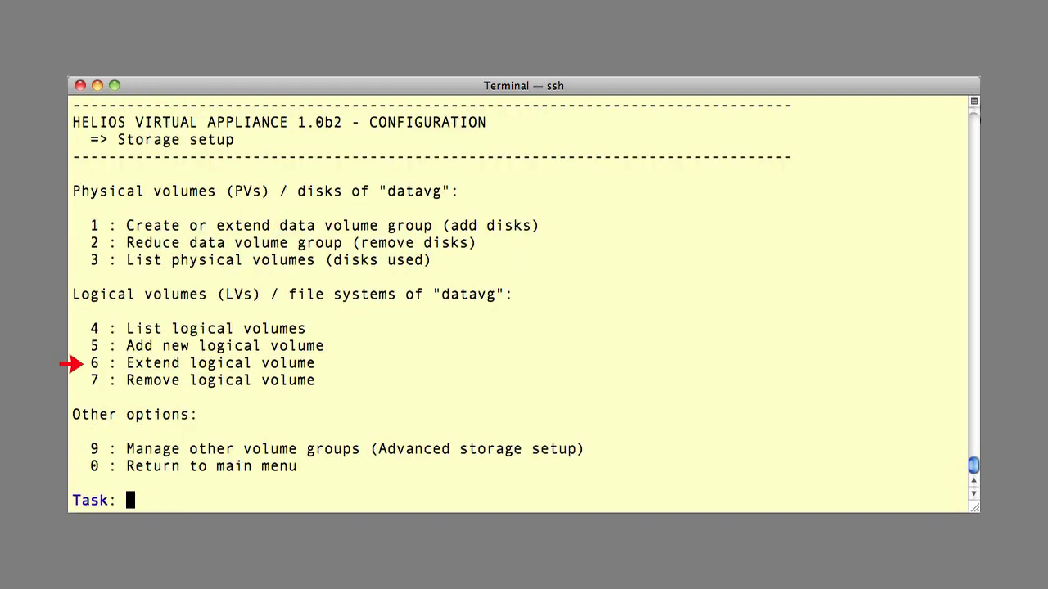
text(6)
key(Return)
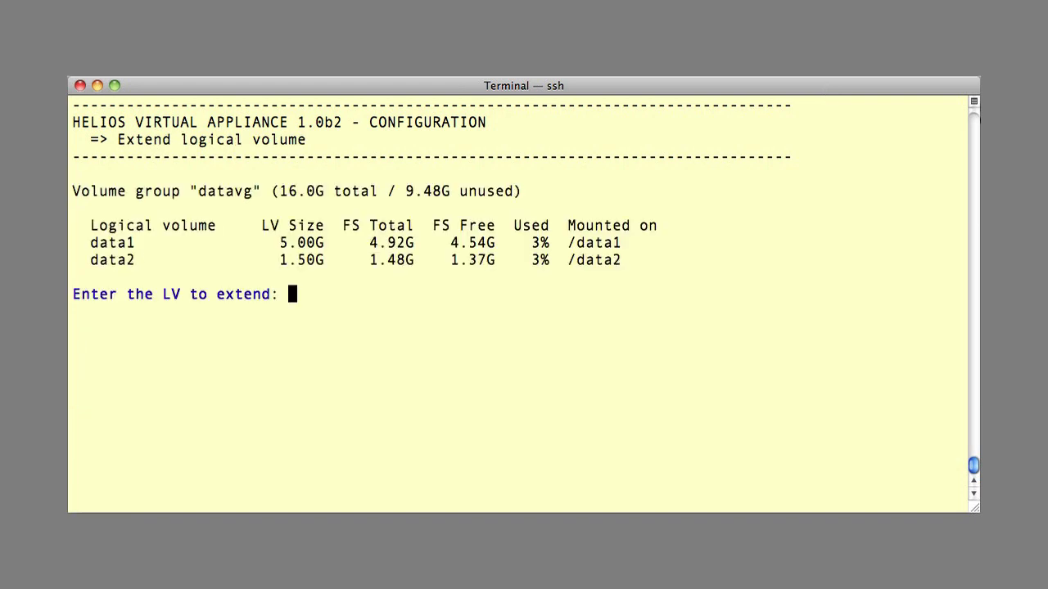
text(data1)
key(Return)
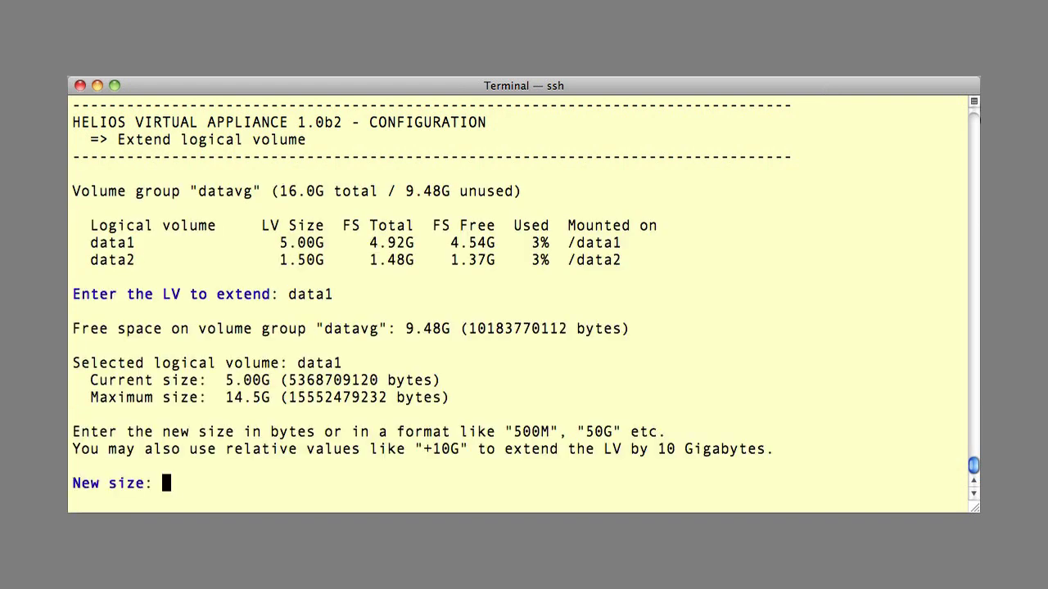
text(+1G)
key(Return)
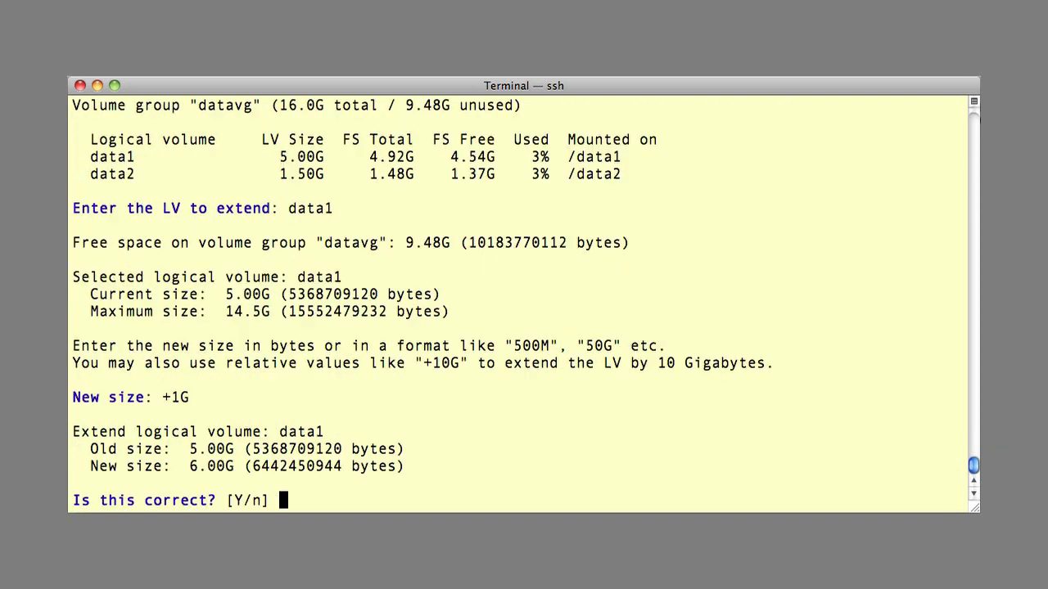
text(y)
key(Return)
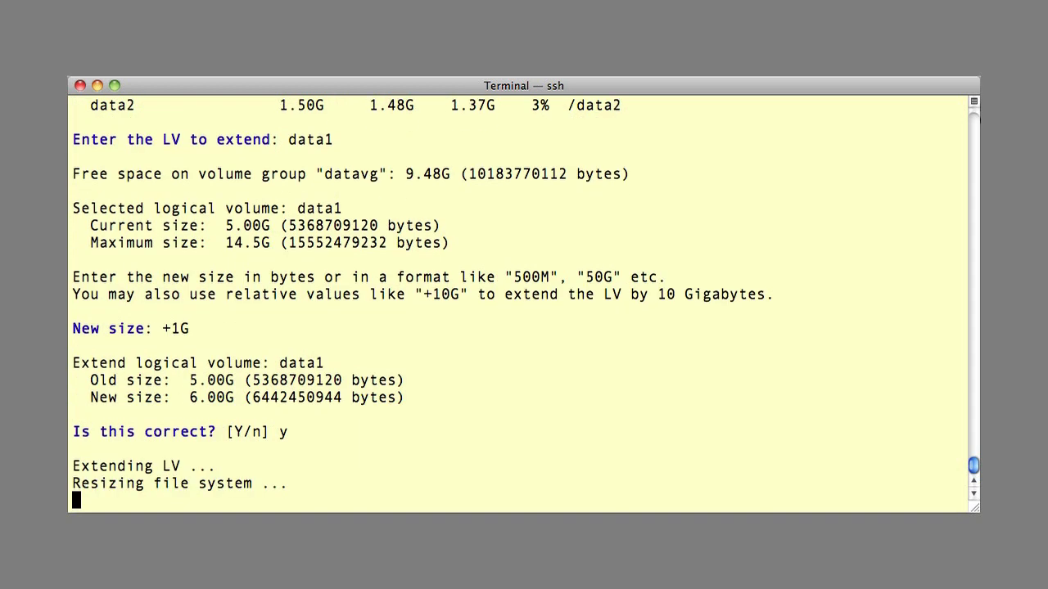
key(Return)
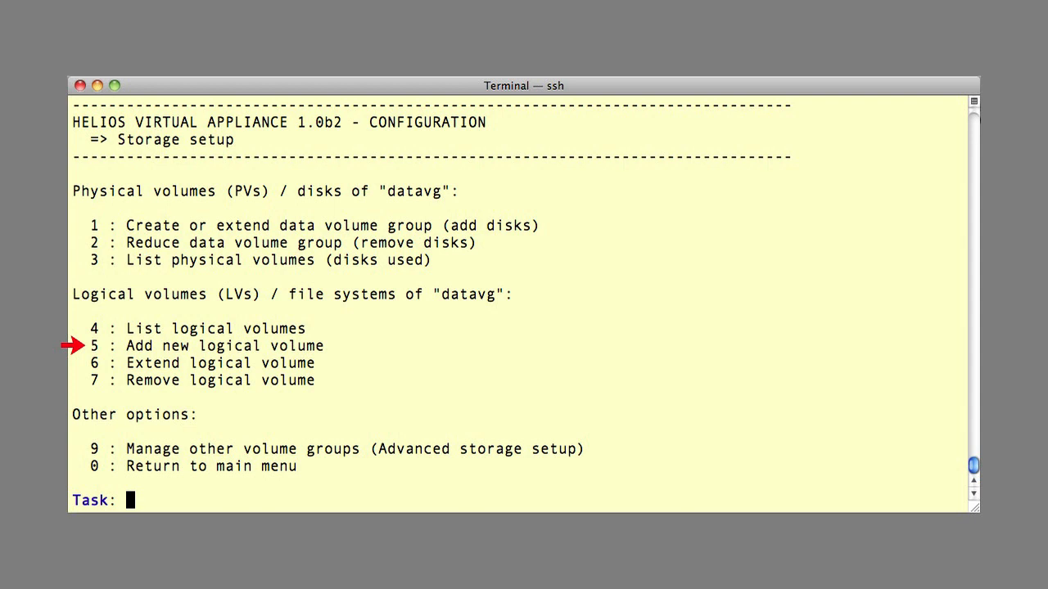
text(5)
key(Return)
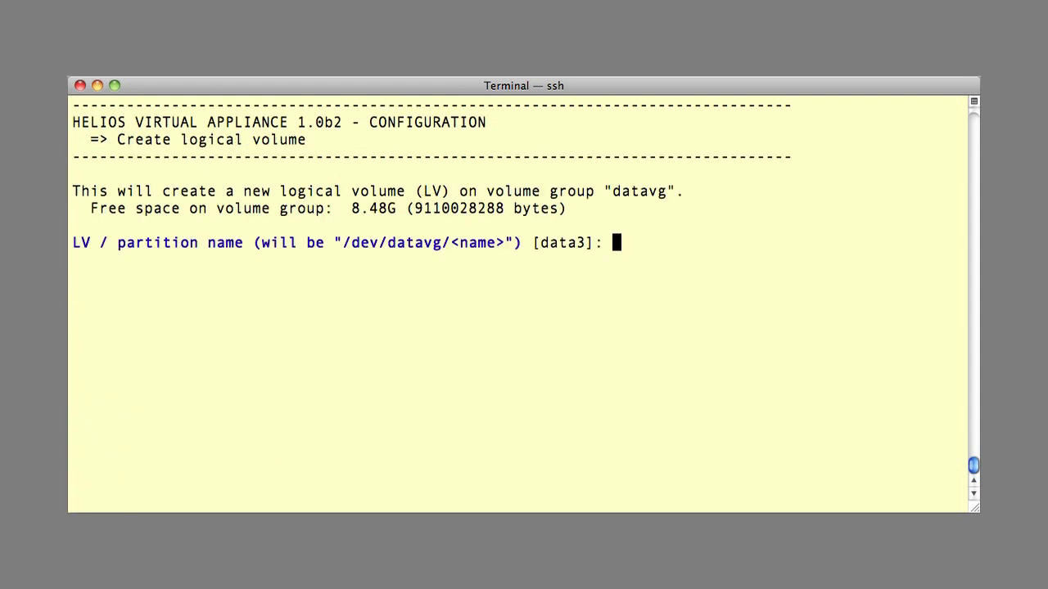
Step: Create 1G volume data3 mounted at /data3, shared with default AFP and SMB names
text(data3)
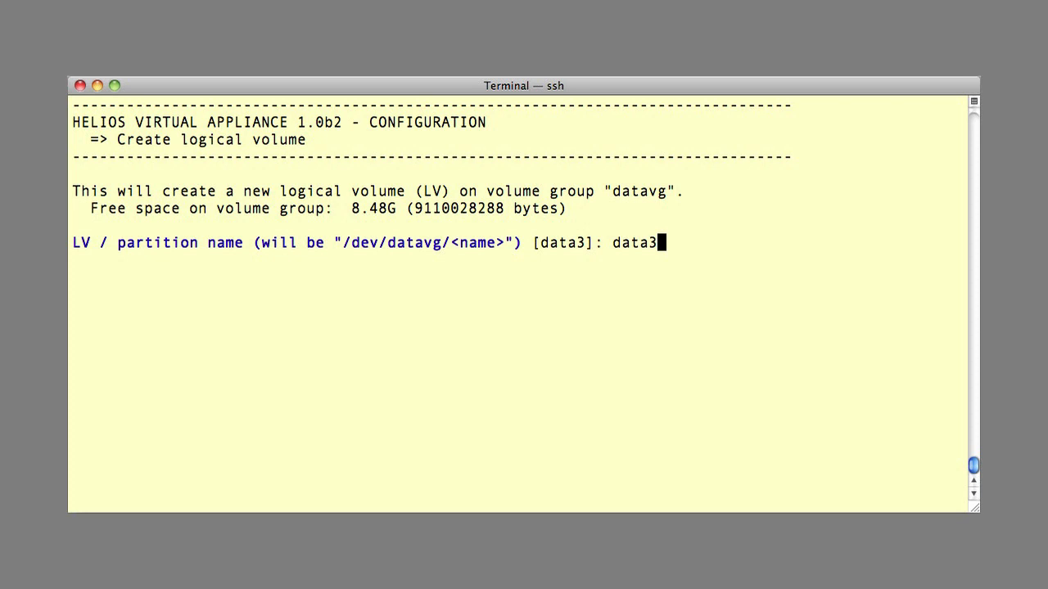
key(Return)
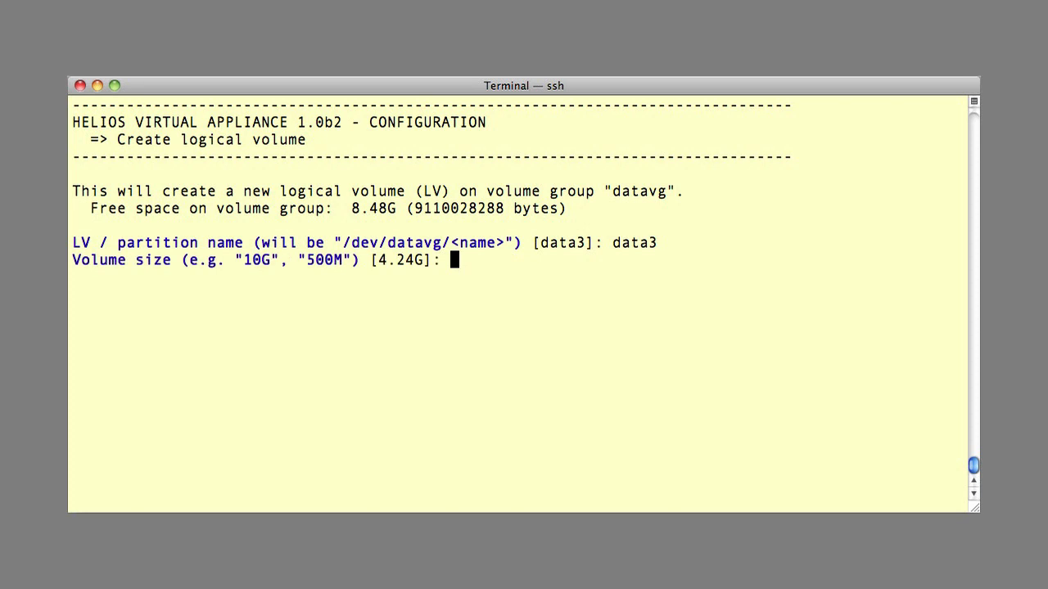
text(1G)
key(Return)
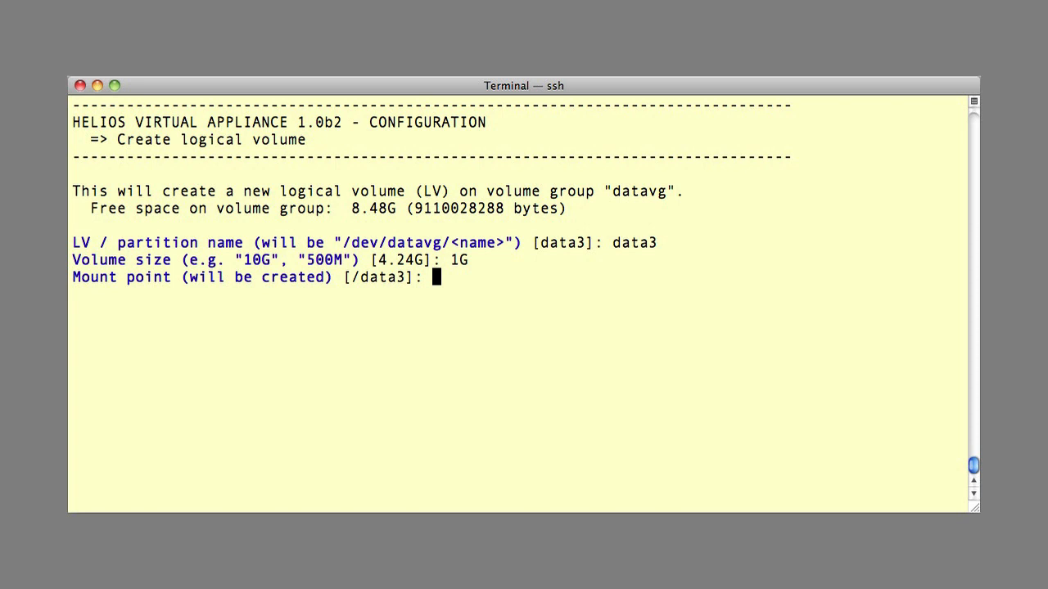
key(Return)
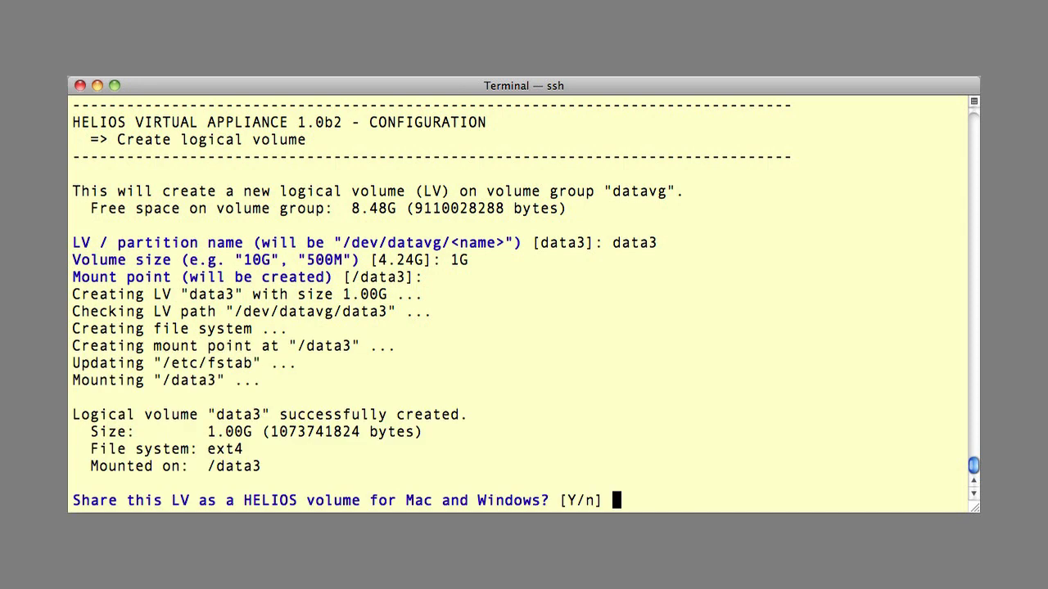
text(y)
key(Return)
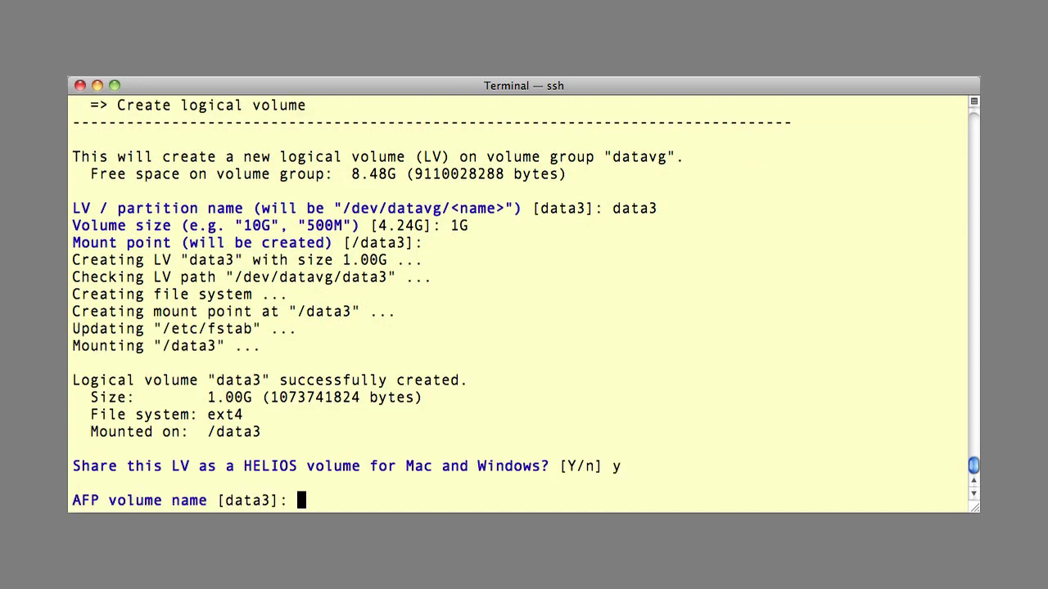
key(Return)
key(Return)
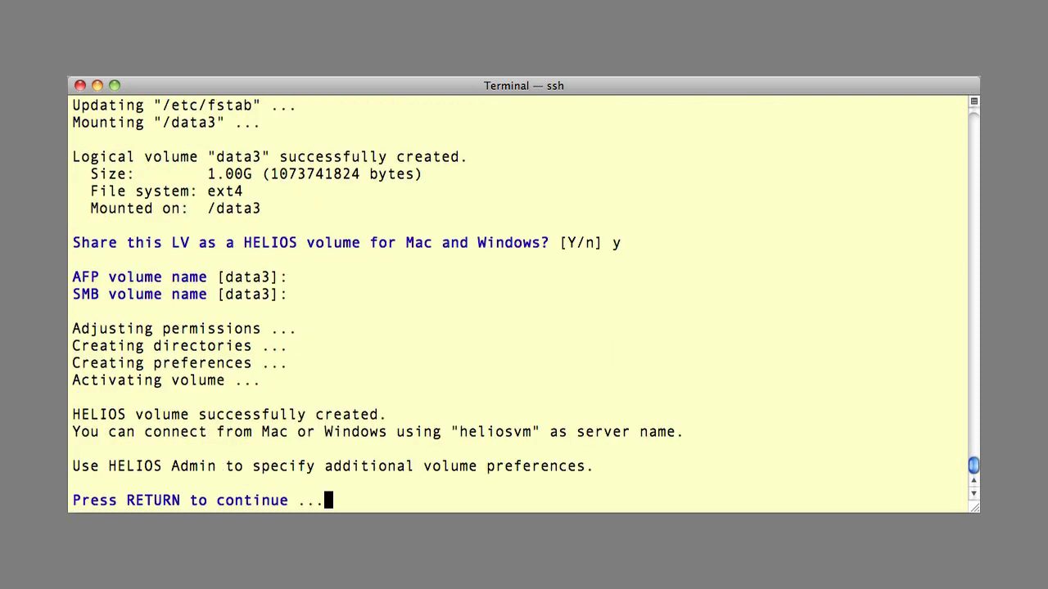
key(Return)
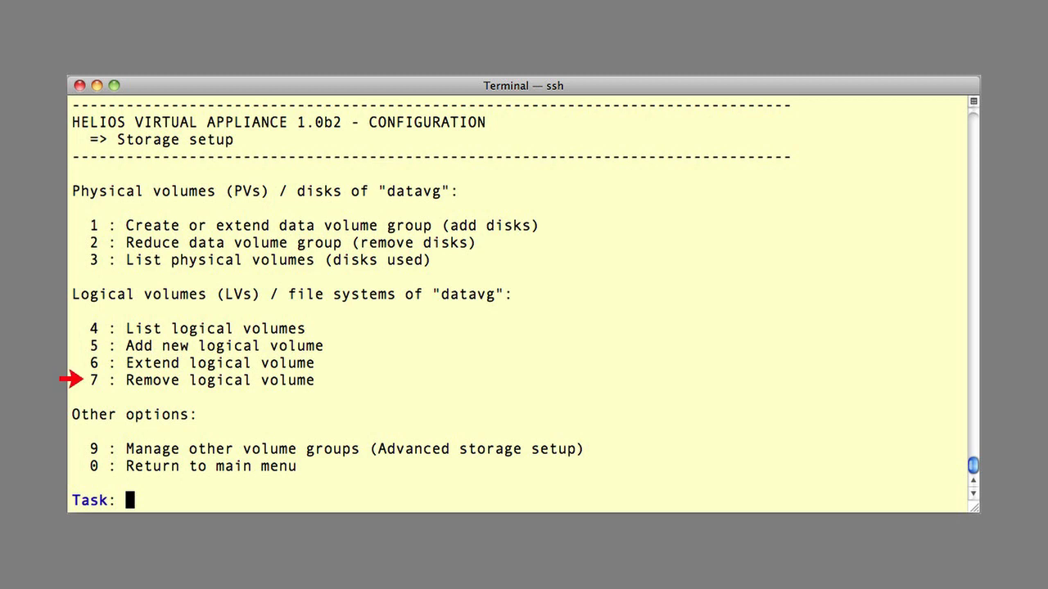
Step: Remove logical volume data3, typing 'delete' to confirm
text(7)
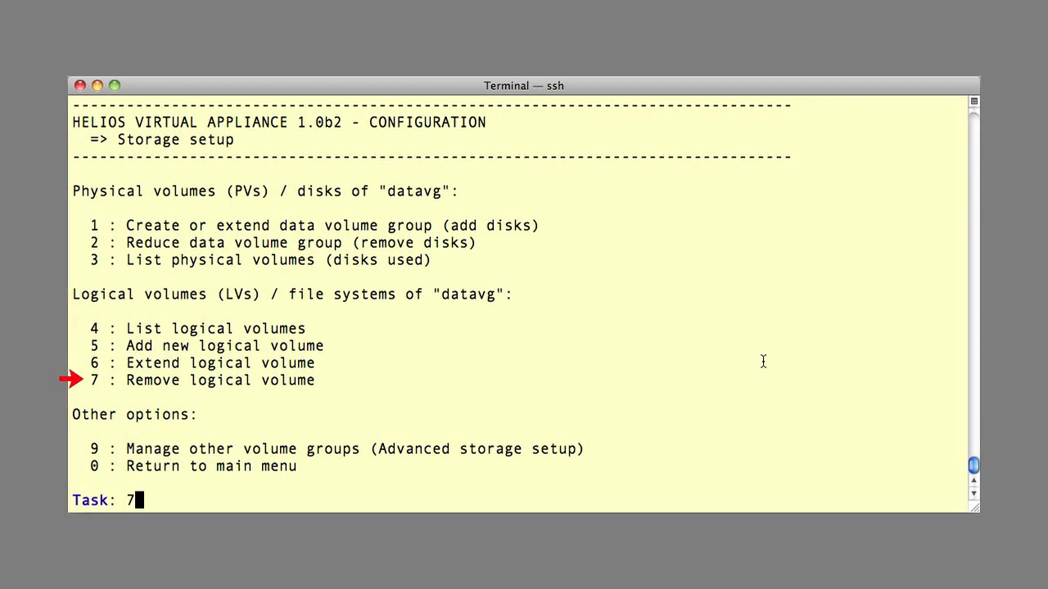
key(Return)
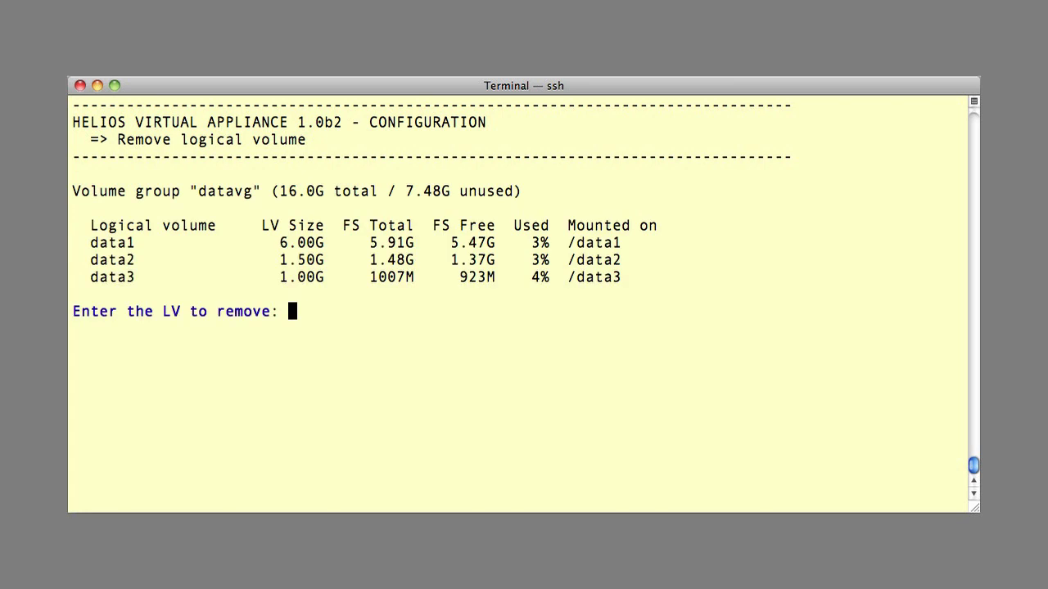
text(data3)
key(Return)
text(delete)
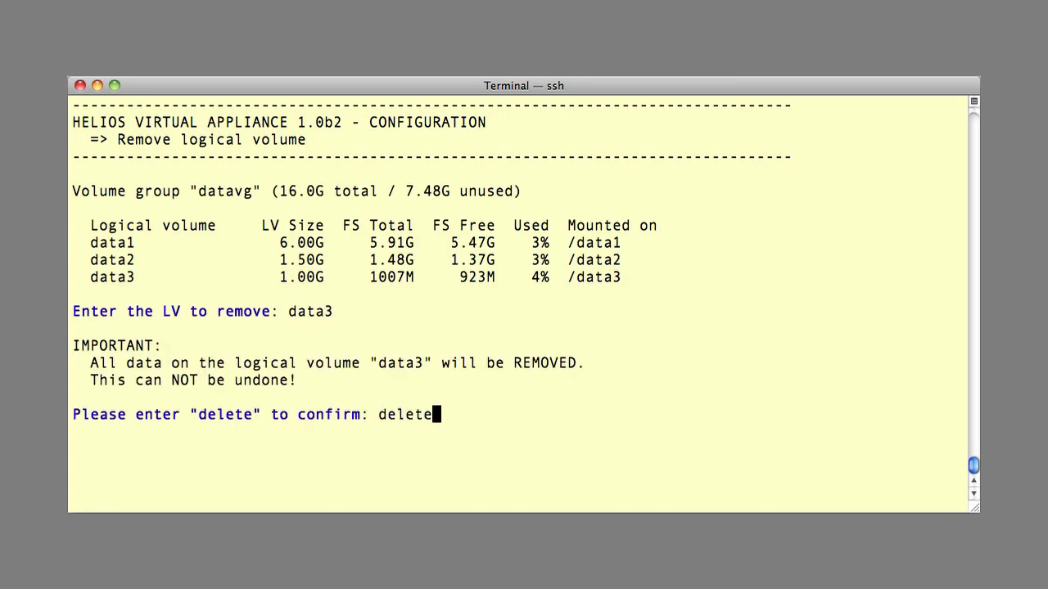
key(Return)
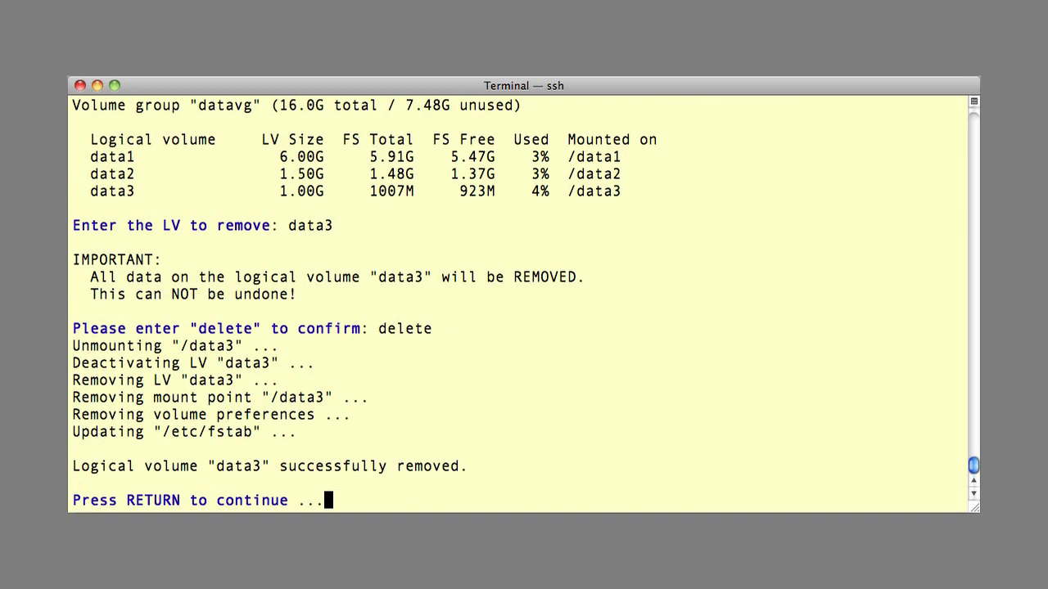
key(Return)
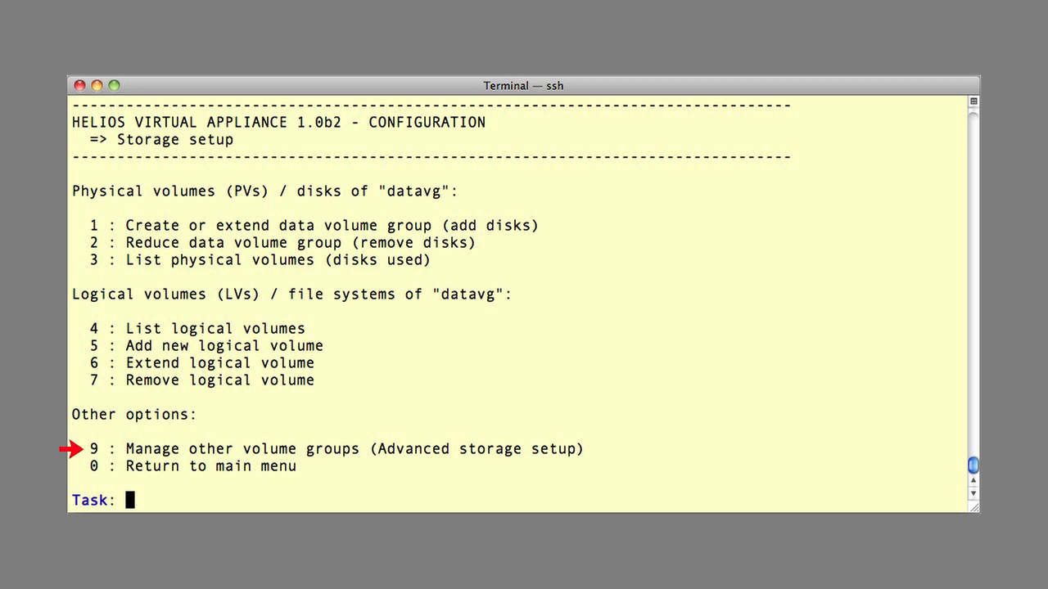
Step: List all volume groups and logical volumes under Advanced storage setup, then pick task 3
text(9)
key(Return)
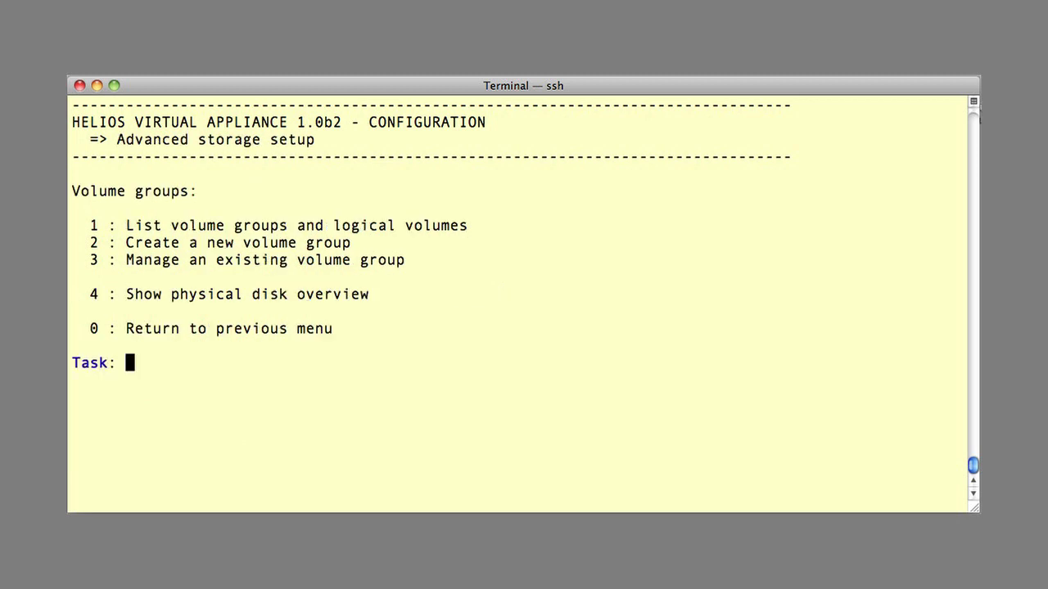
text(1)
key(Return)
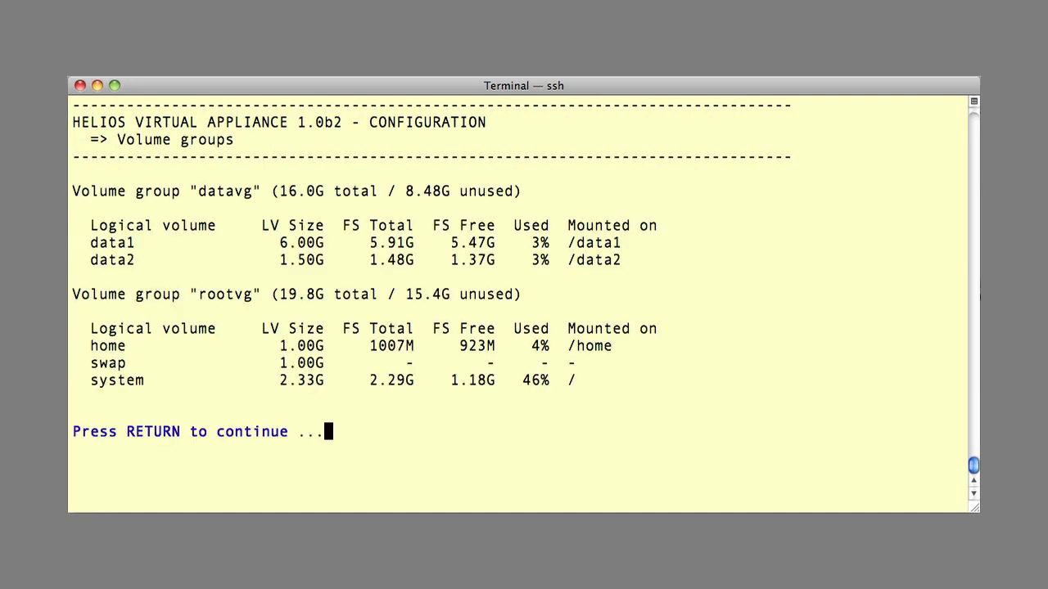
key(Return)
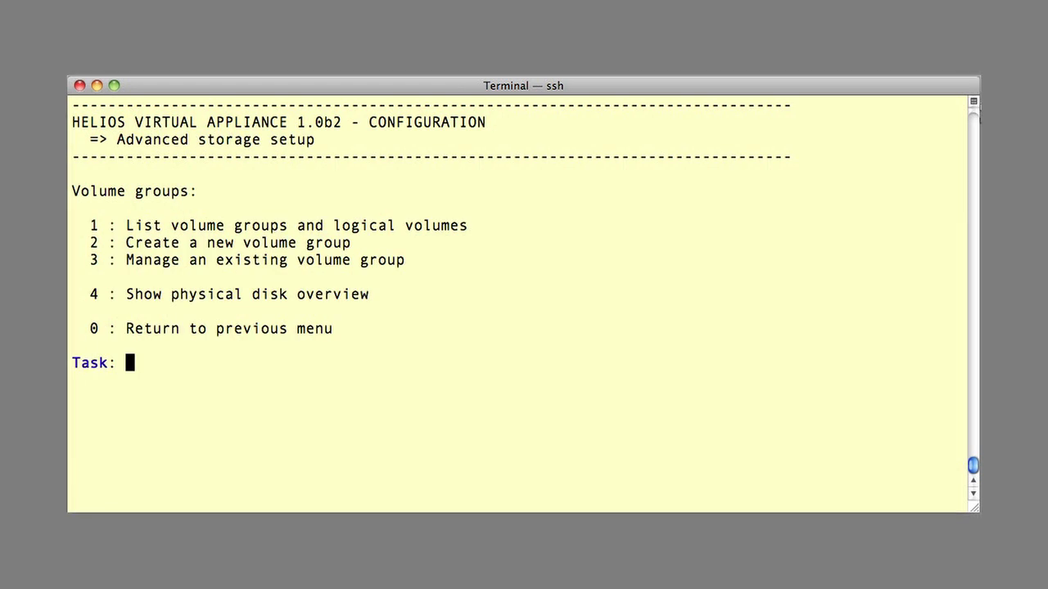
text(3)
Step: Select datavg as the volume group and open its snapshot management
key(Return)
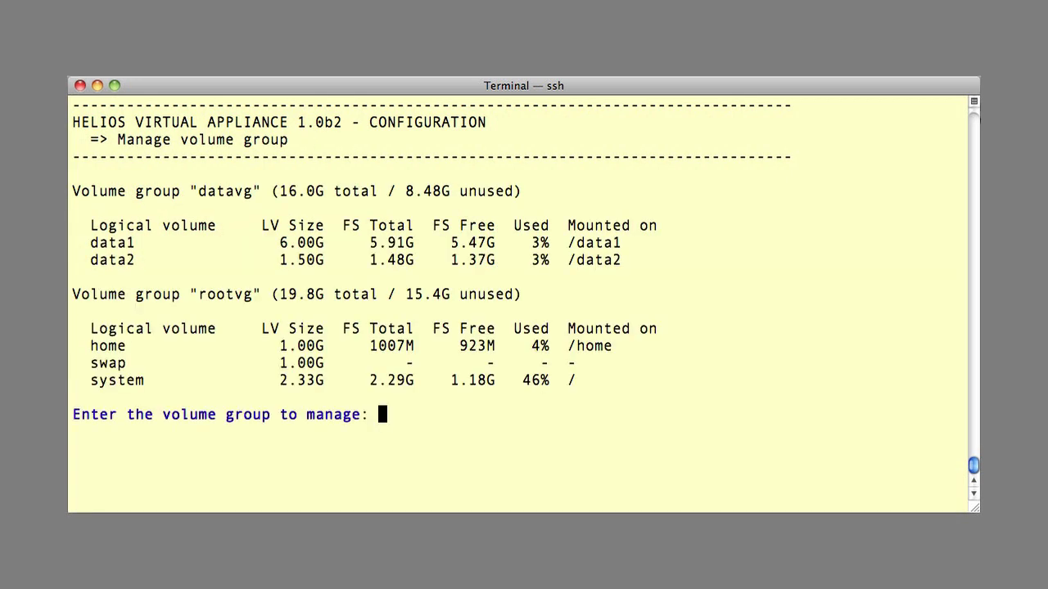
text(datavg)
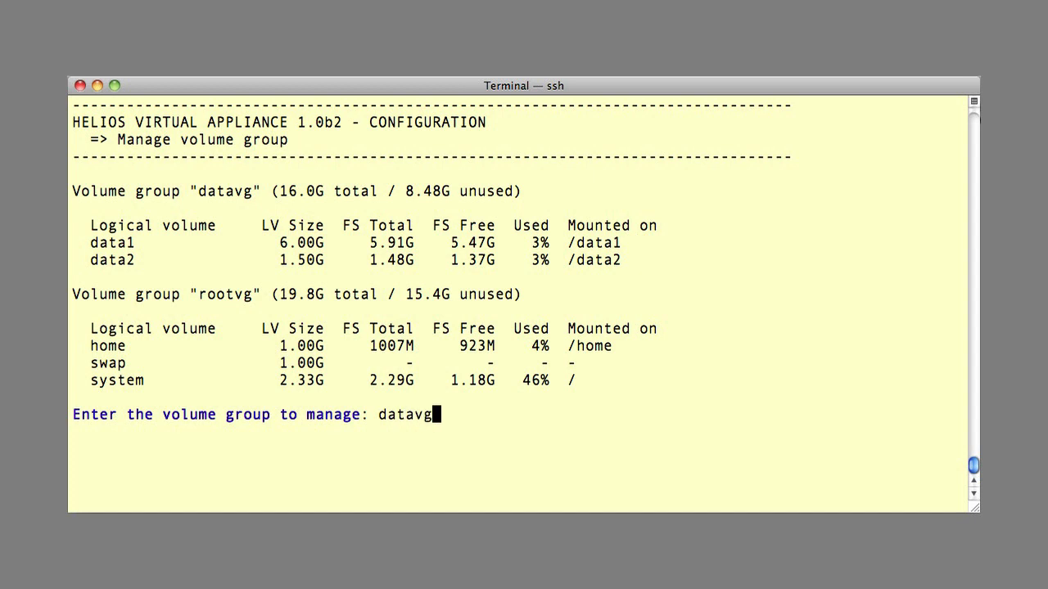
key(Return)
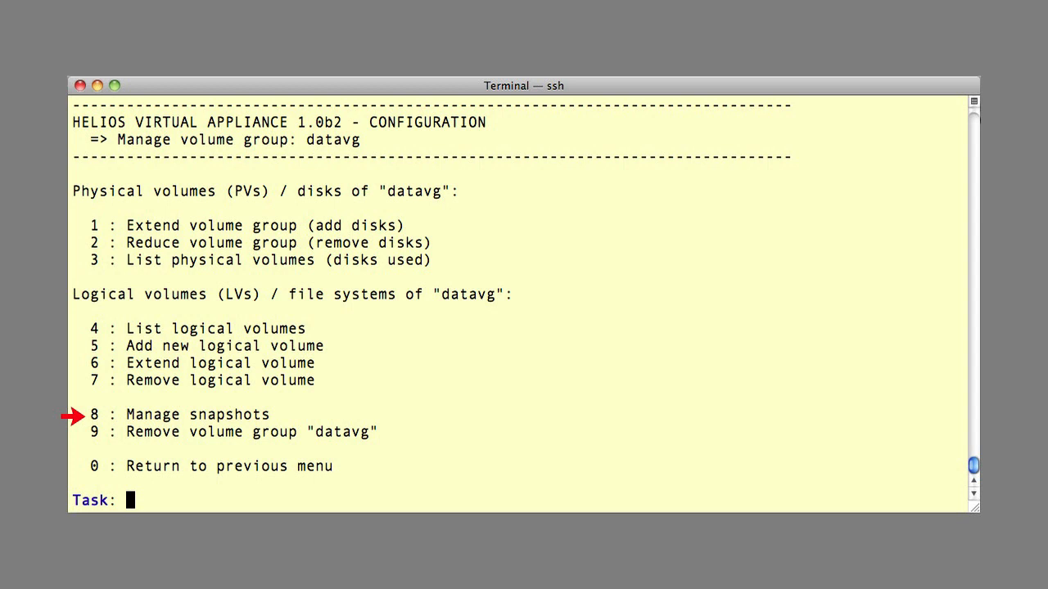
text(8)
key(Return)
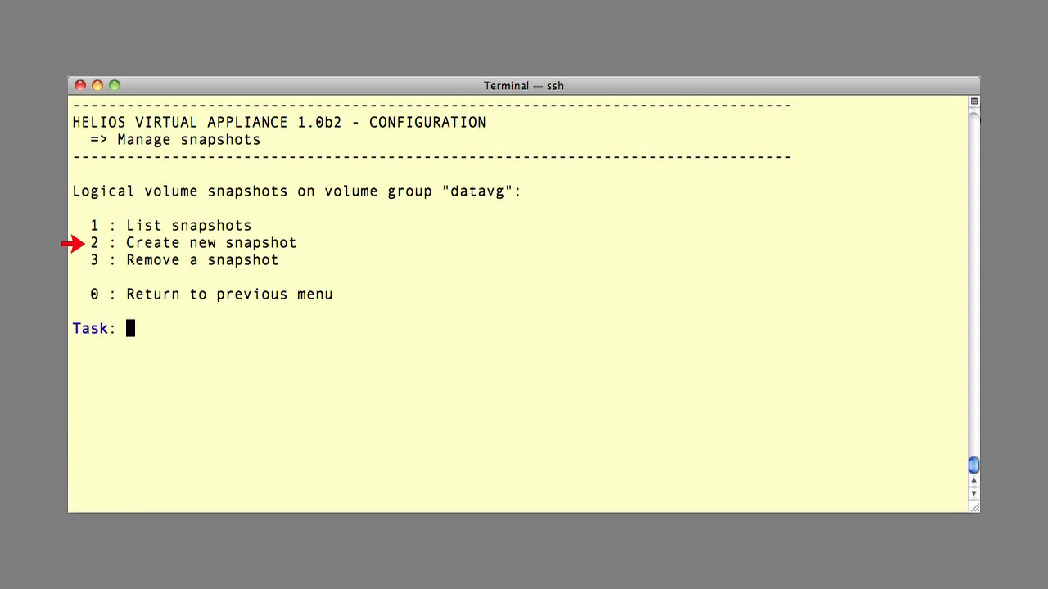
Step: Create a 1G snapshot data1-snap1 of data1, mounted automatically at the default mount point
text(2)
key(Return)
text(dat)
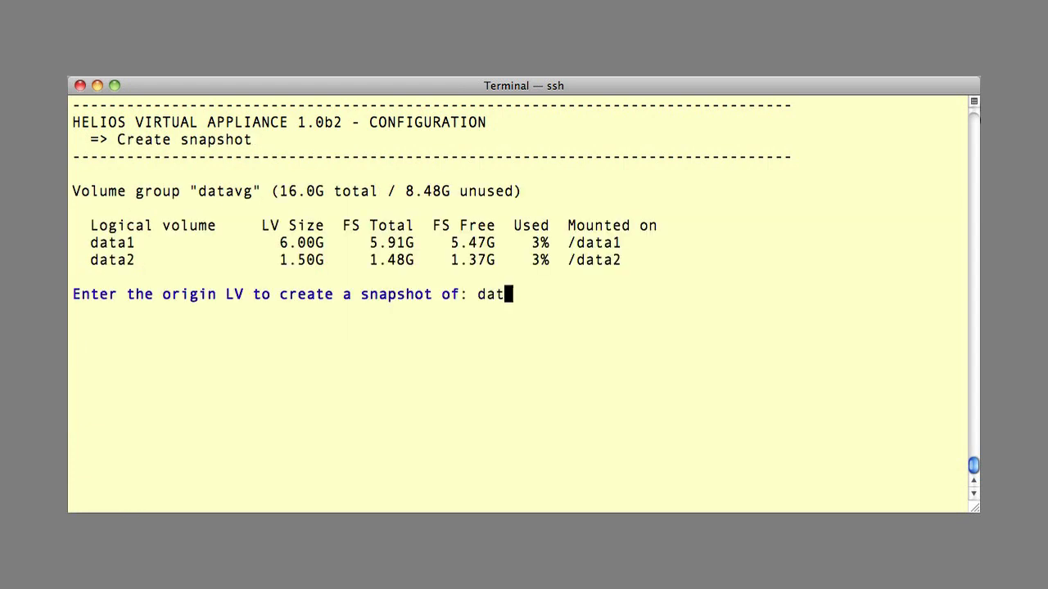
text(a1)
key(Return)
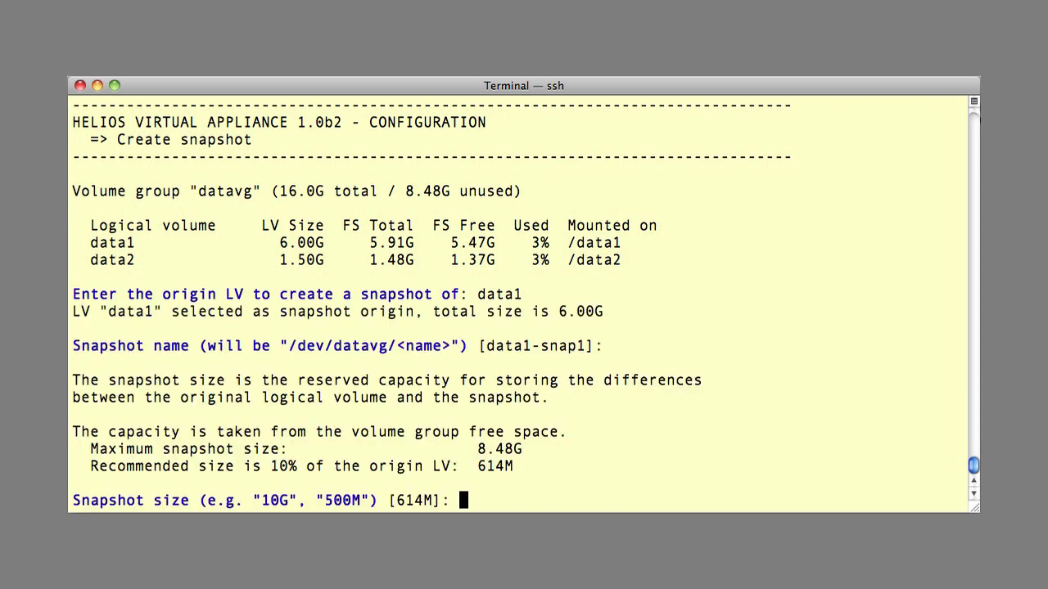
text(1G)
key(Return)
text(y)
key(Return)
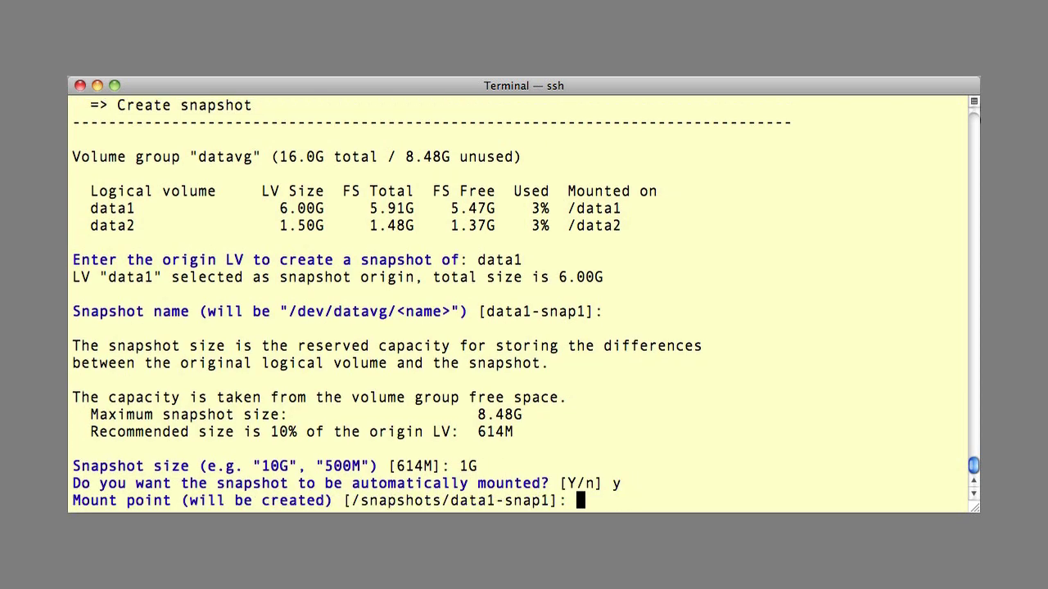
key(Return)
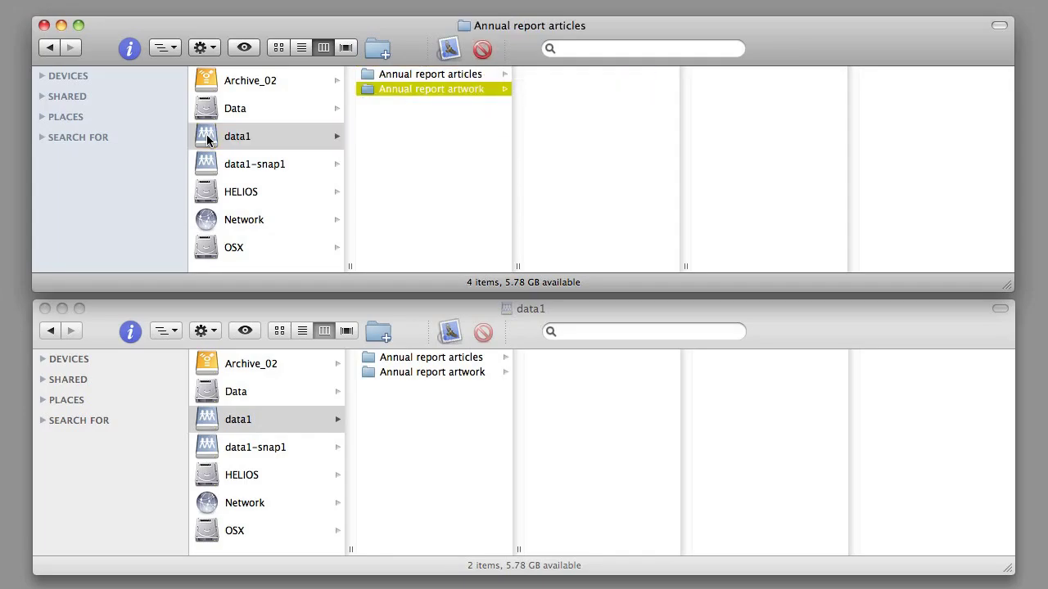
key(Right)
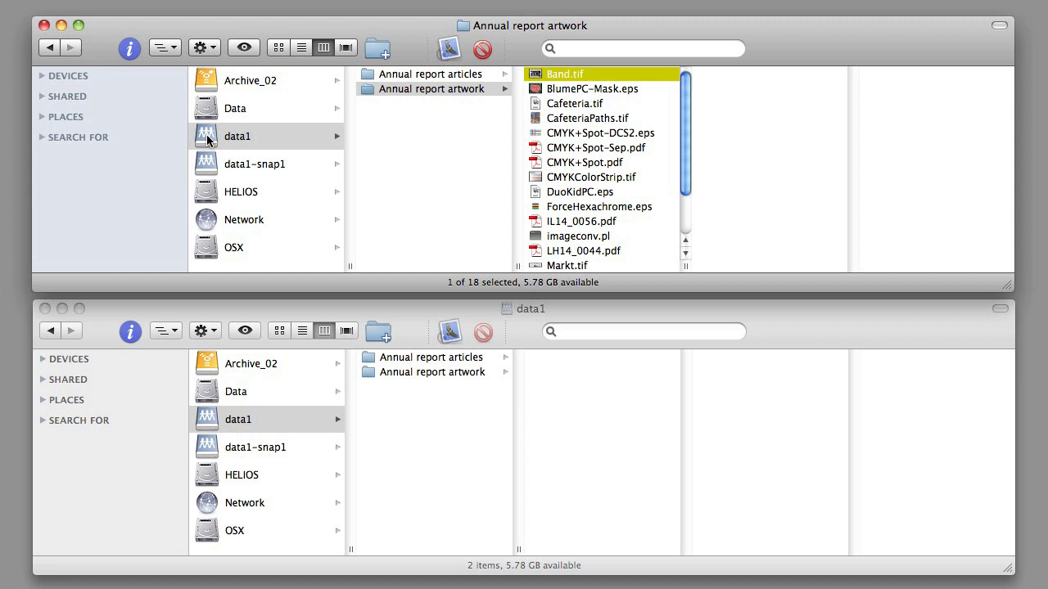
Step: Delete all 18 files in data1's Annual report artwork folder
key(super+a)
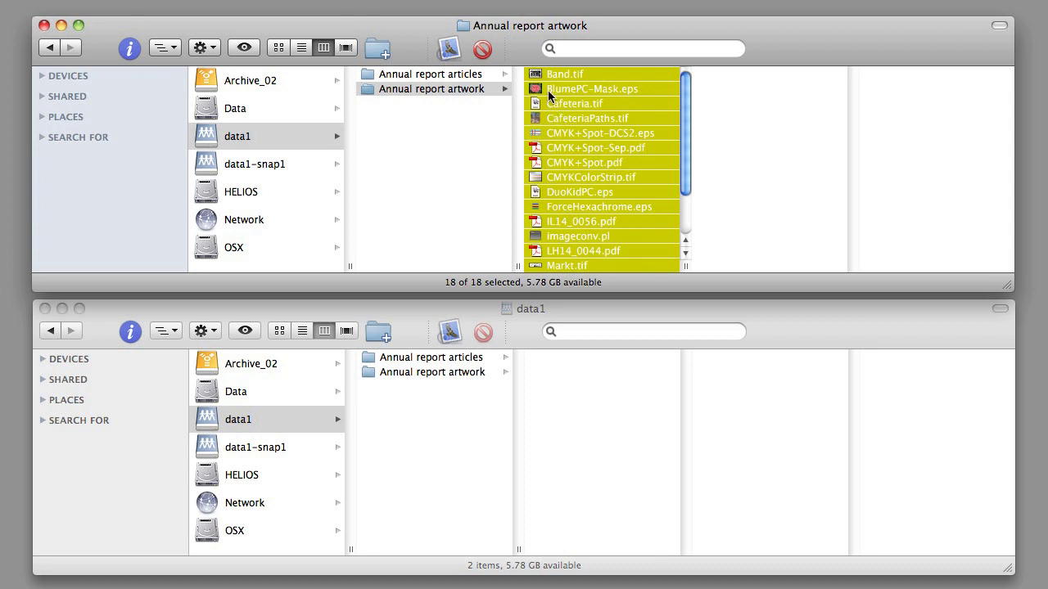
key(alt)
alt+click(488, 54)
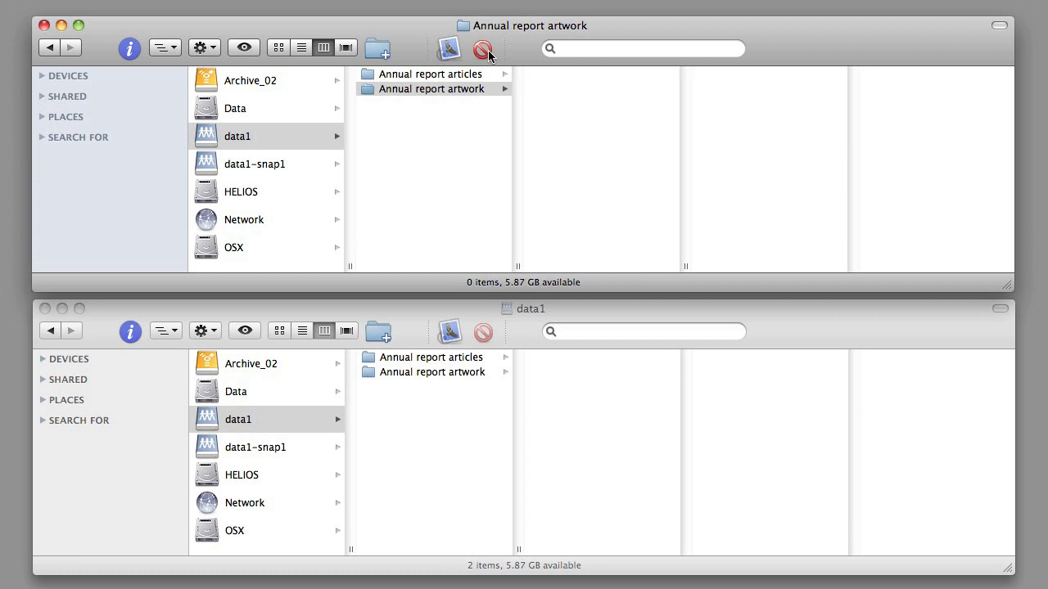
Step: Copy all 18 artwork files from data1-snap1's Annual report artwork folder back into data1
click(207, 448)
key(Right)
key(Down)
key(Right)
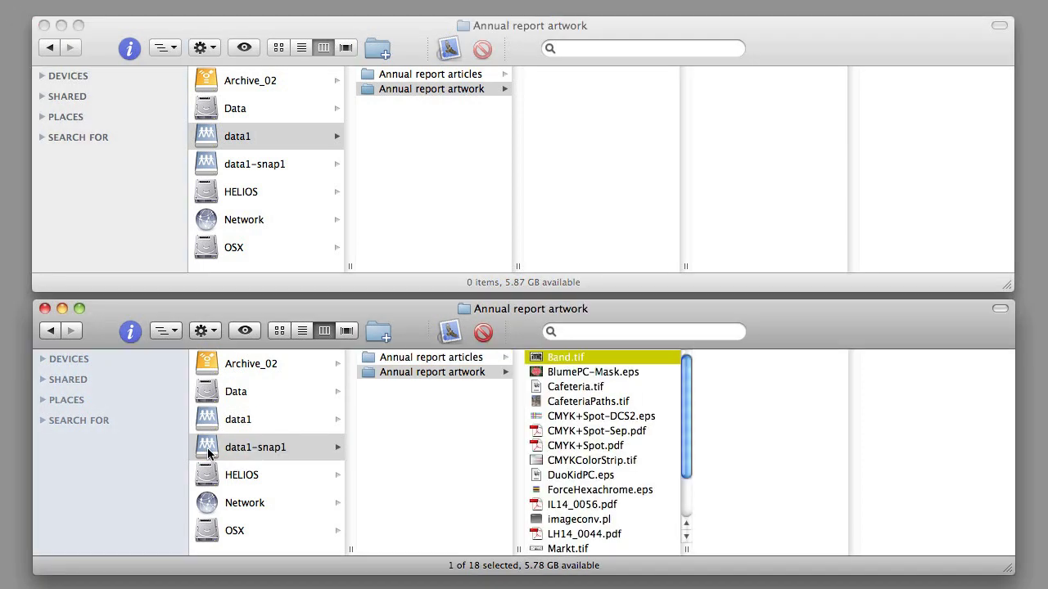
key(super+a)
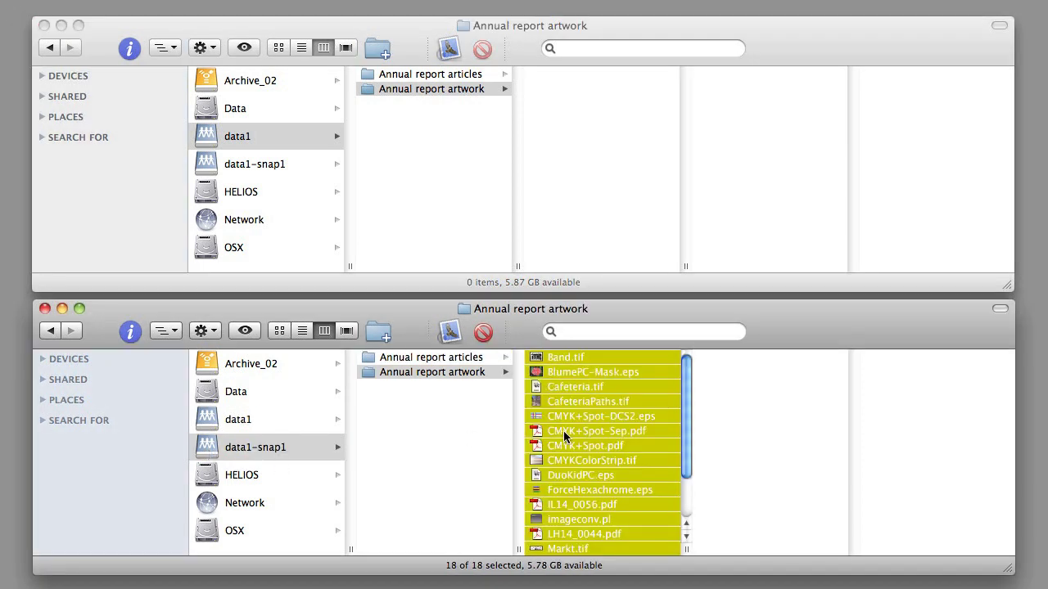
drag(563, 431, 574, 149)
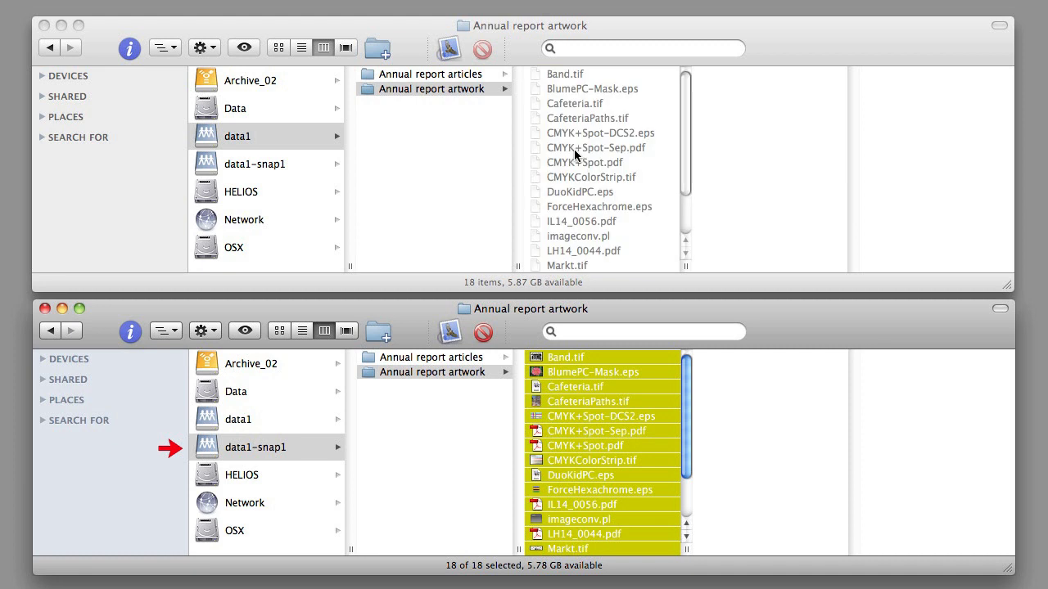